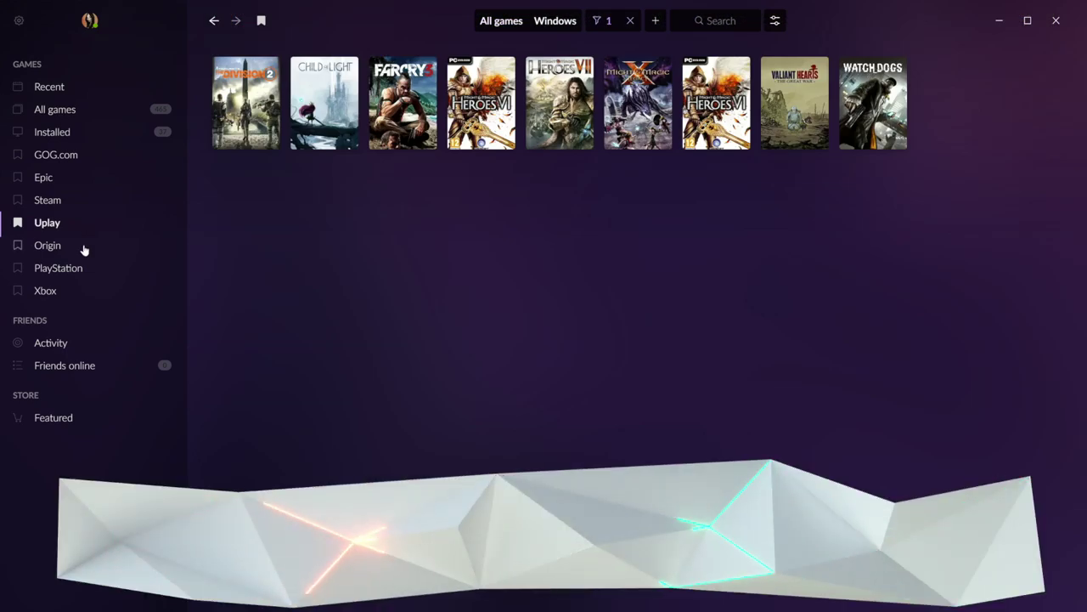
# Step: Show the games from the Origin platform, followed by those from PlayStation
pyautogui.click(81, 248)
pyautogui.click(85, 268)
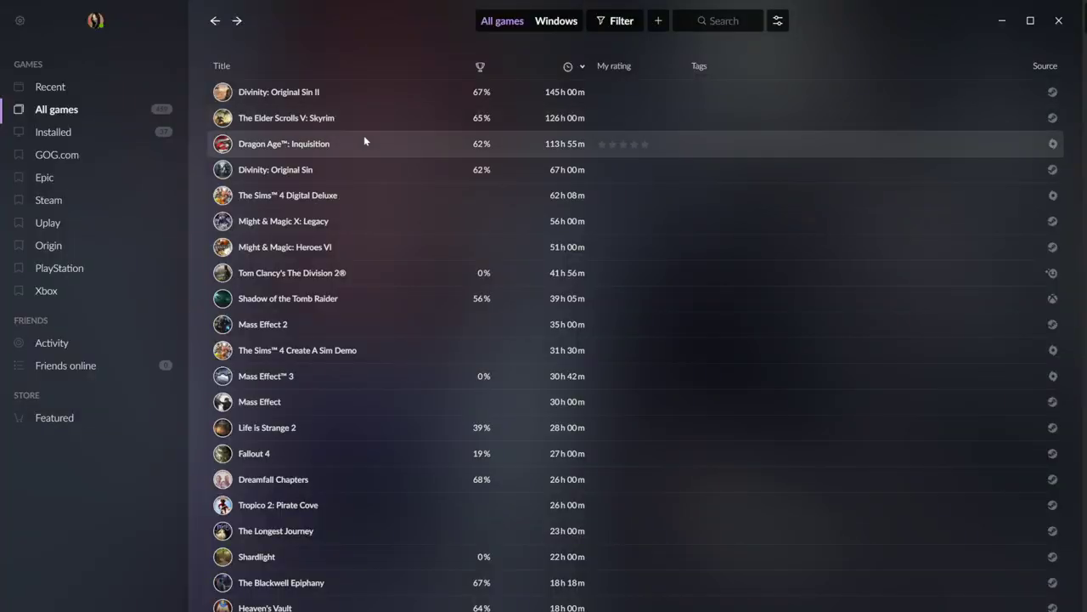
# Step: Open Dragon Age: Inquisition from the all-games list, look through its activity feed and overview, and return to the library
pyautogui.click(364, 136)
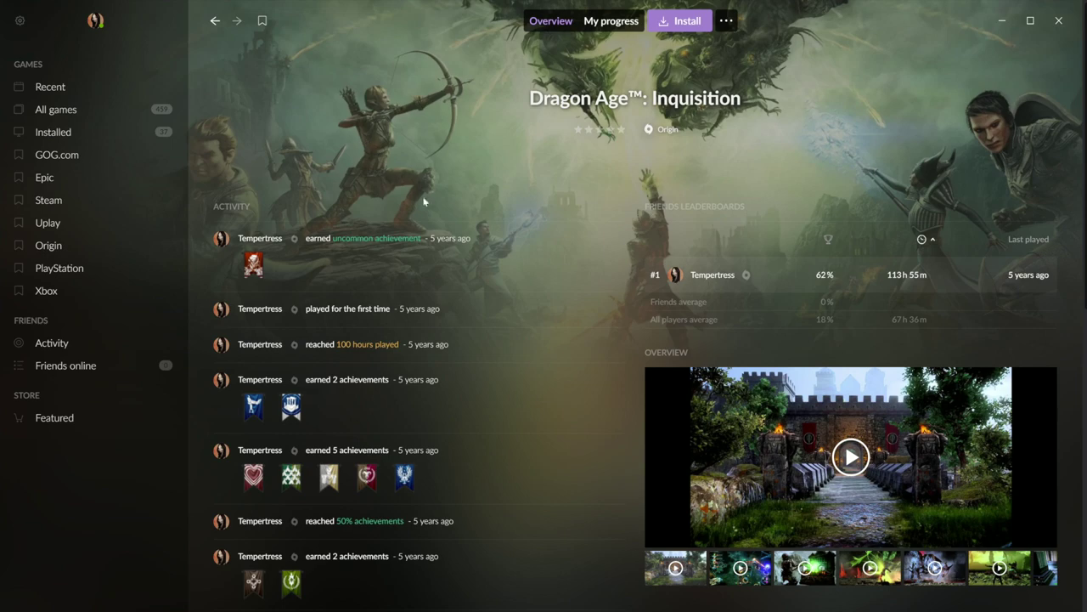
pyautogui.scroll(-2, 502, 289)
pyautogui.scroll(-6, 501, 291)
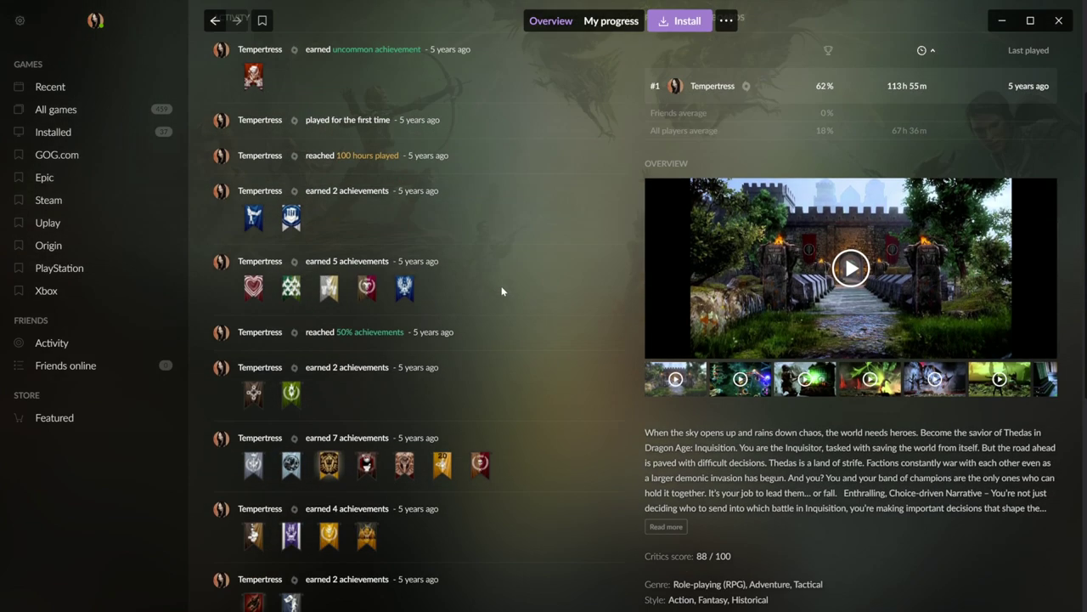
pyautogui.hotkey('alt', 'Left')
# Step: Browse the full game library grid, going through the Epic, GOG.com, Origin and PlayStation groups
pyautogui.scroll(-4, 1009, 125)
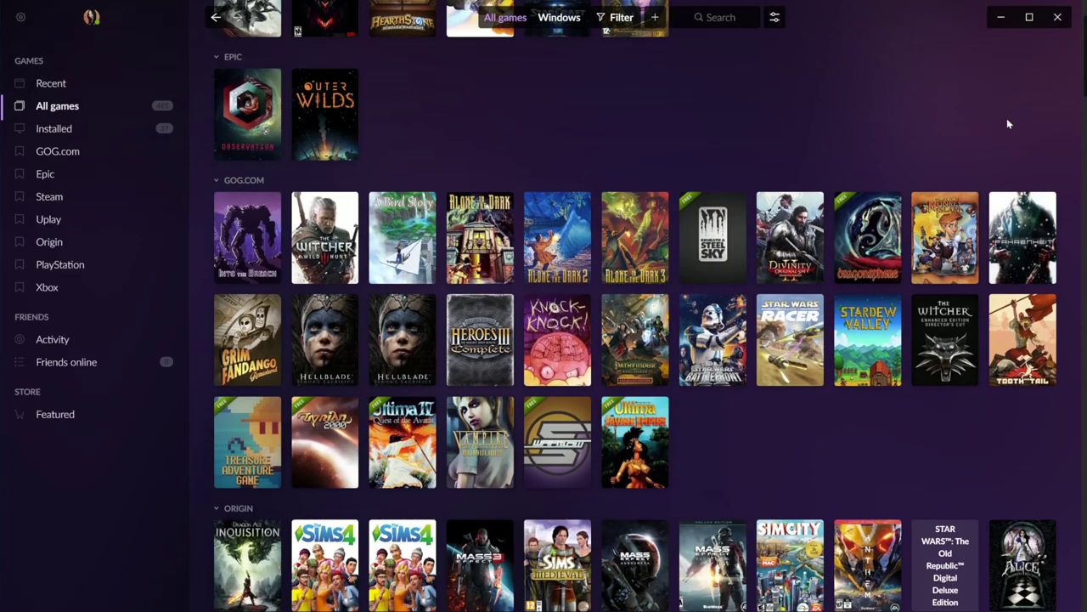
pyautogui.scroll(-7, 1009, 124)
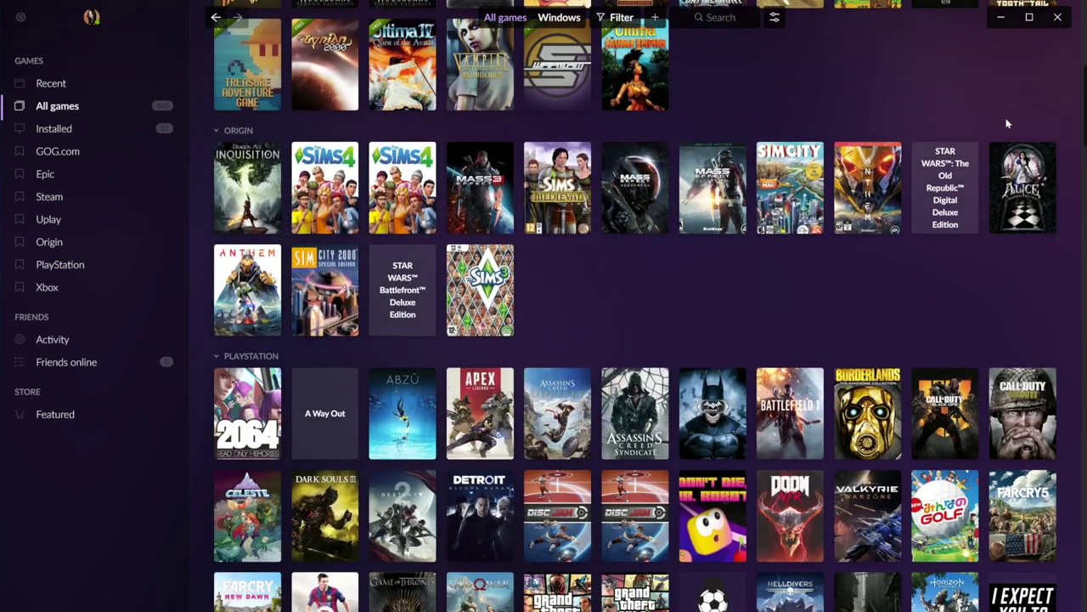
pyautogui.scroll(-3, 1007, 125)
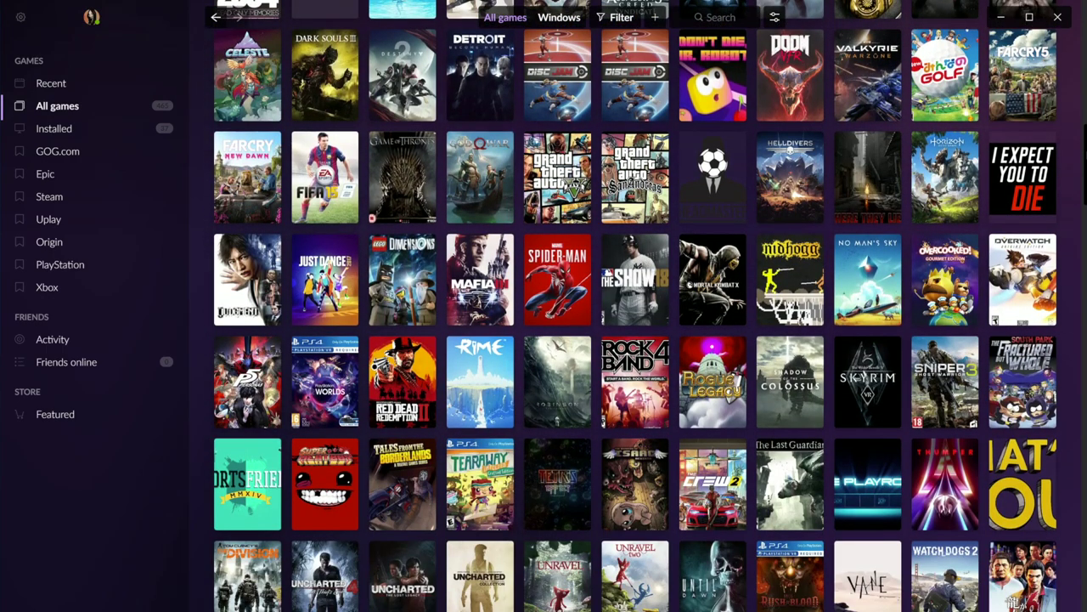
pyautogui.scroll(-5, 1083, 201)
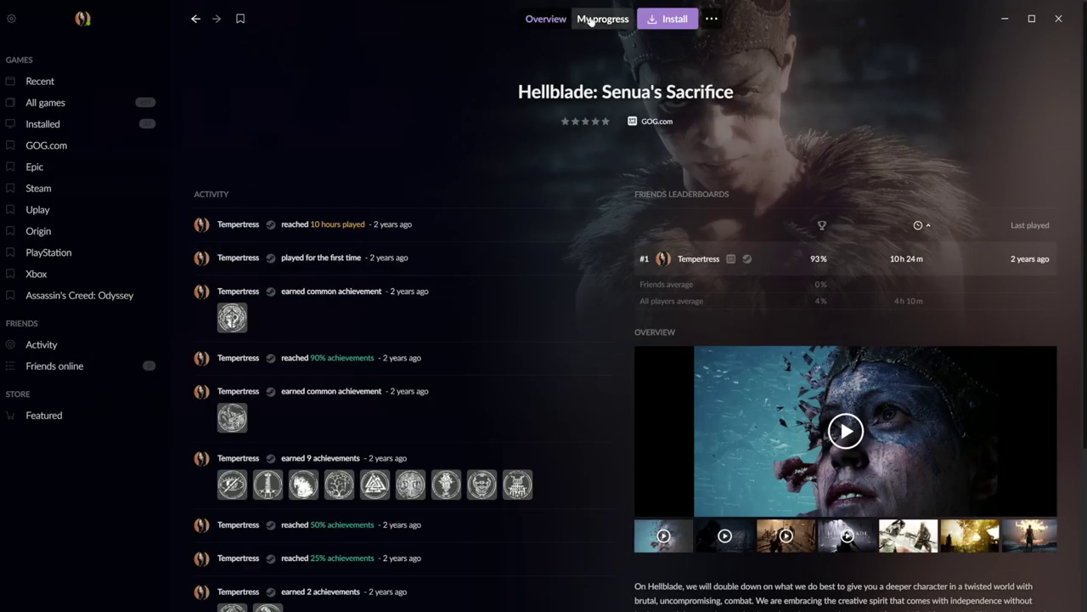
# Step: Show the personal progress view for Hellblade: Senua's Sacrifice
pyautogui.click(595, 18)
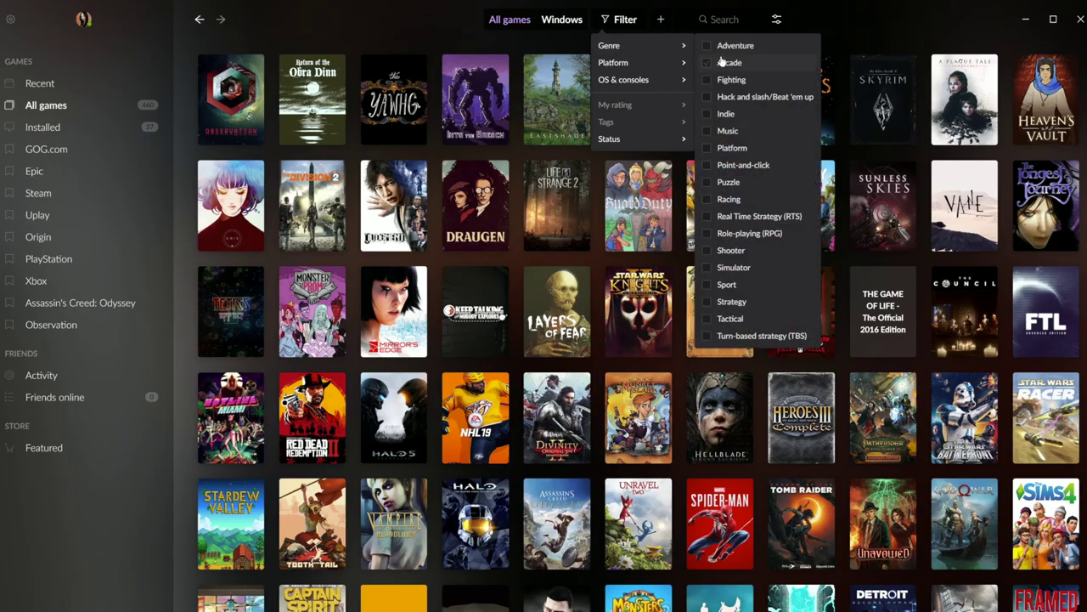
# Step: Filter the full game library by the Role-playing (RPG) genre
pyautogui.click(708, 234)
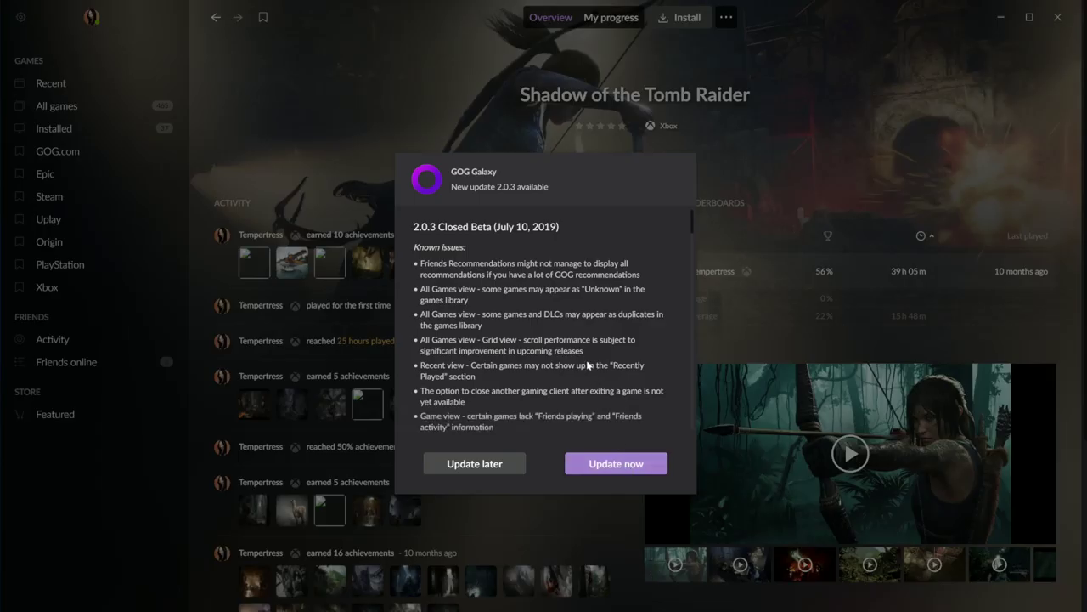
# Step: Read through the release notes for the 2.0.3 client update
pyautogui.scroll(-1, 586, 364)
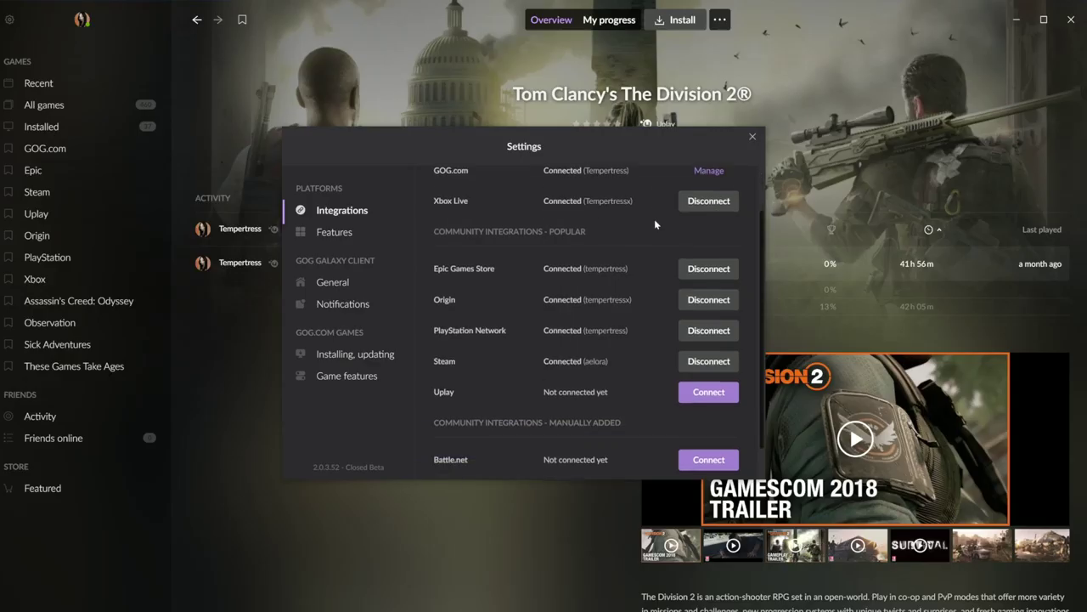
# Step: Connect the Uplay account in the platform integrations settings and accept the integration's listed features
pyautogui.scroll(-3, 655, 219)
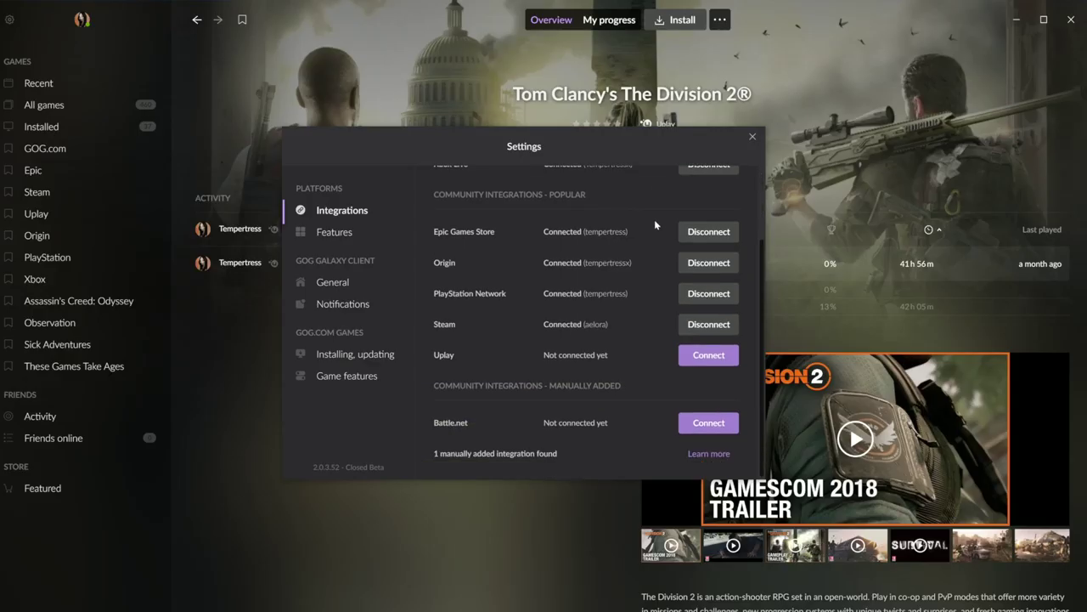
pyautogui.click(707, 356)
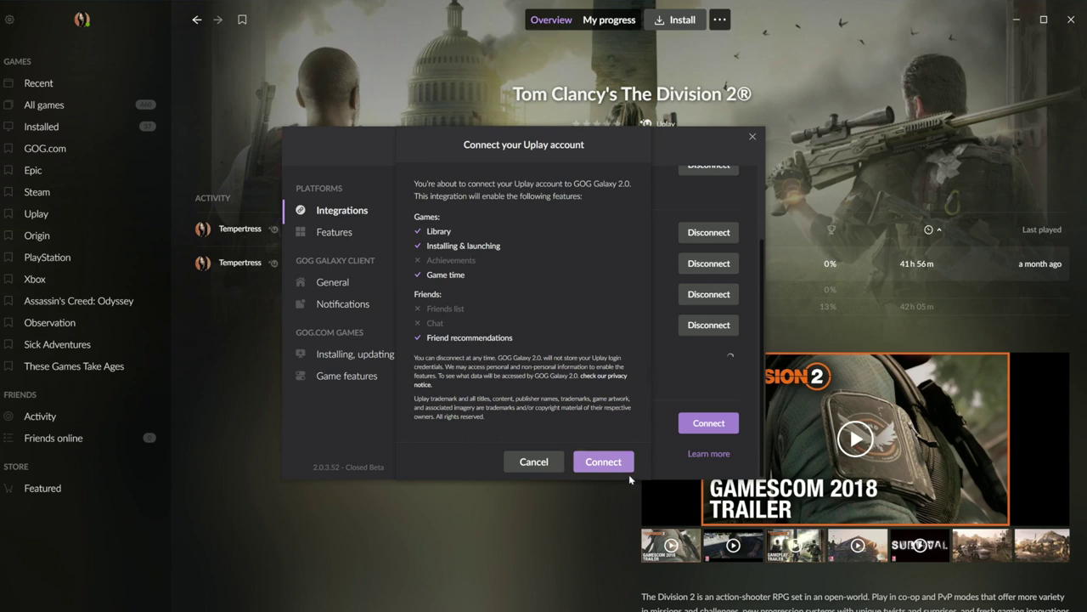
pyautogui.click(621, 471)
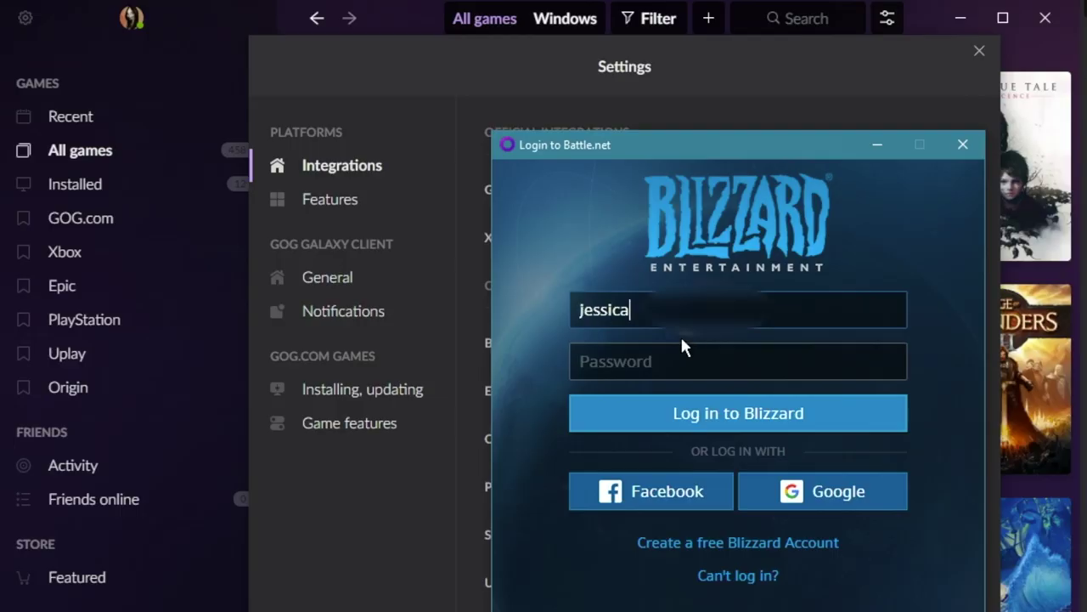
# Step: Log in to Battle.net with the account e-mail and password to connect that integration
pyautogui.write('@gmail.com')
pyautogui.press('Tab')
pyautogui.write('********')
pyautogui.click(735, 412)
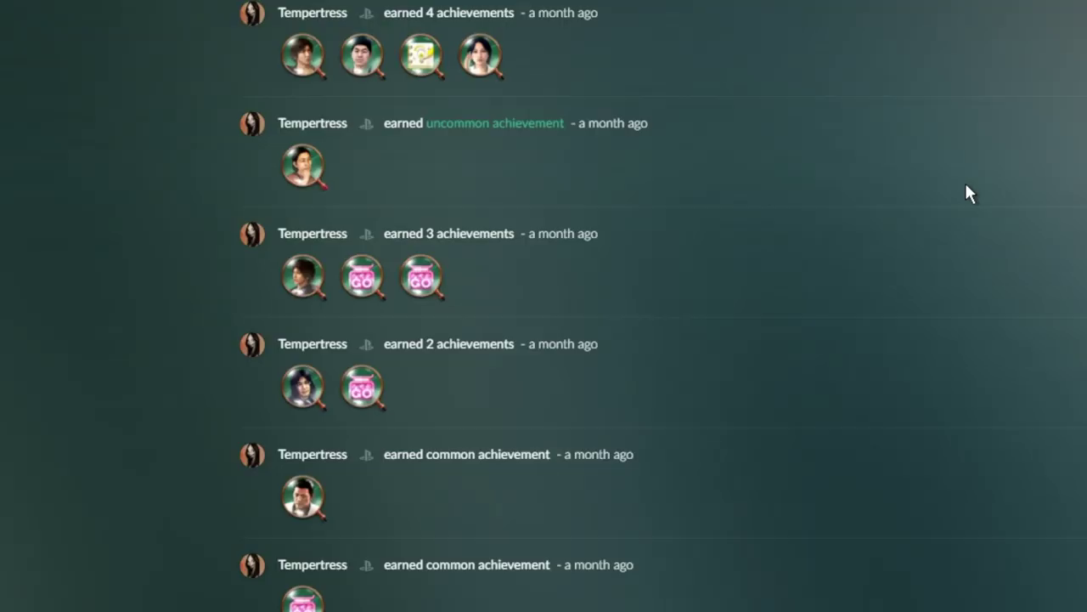
# Step: Look back through the older achievements and play milestones in the activity feed
pyautogui.scroll(-5, 968, 192)
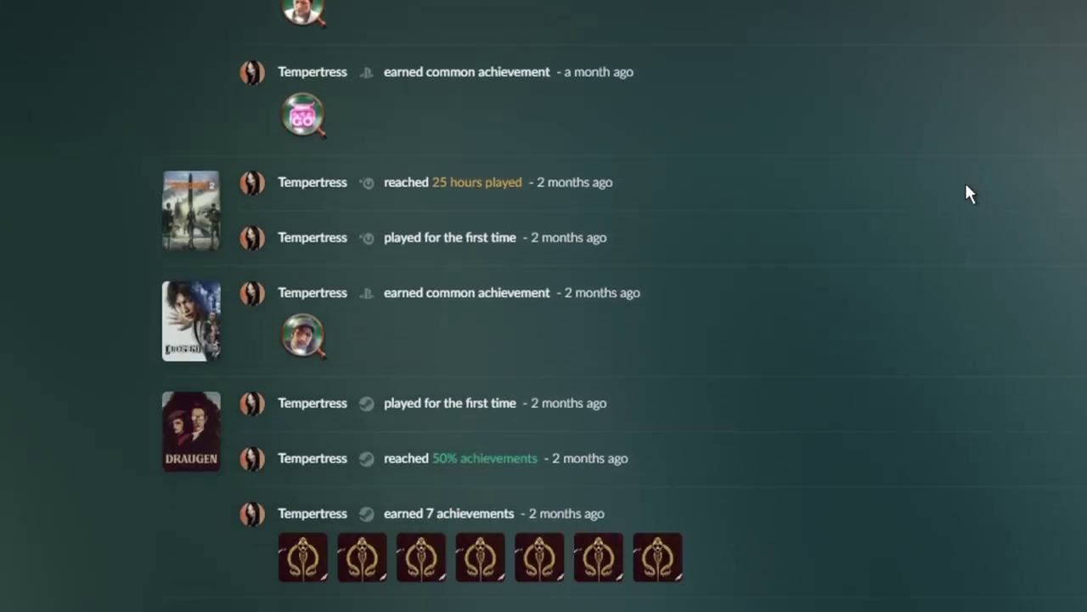
pyautogui.scroll(-3, 968, 192)
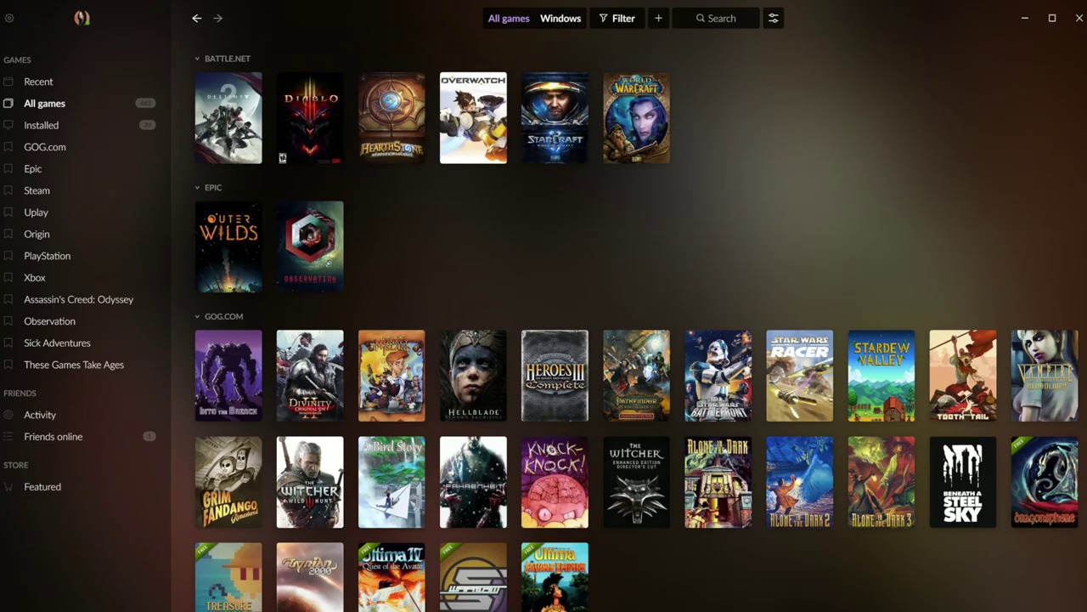
# Step: Search the game library for "mass" and open the Mass Effect 2 entry from Steam
pyautogui.write('mass')
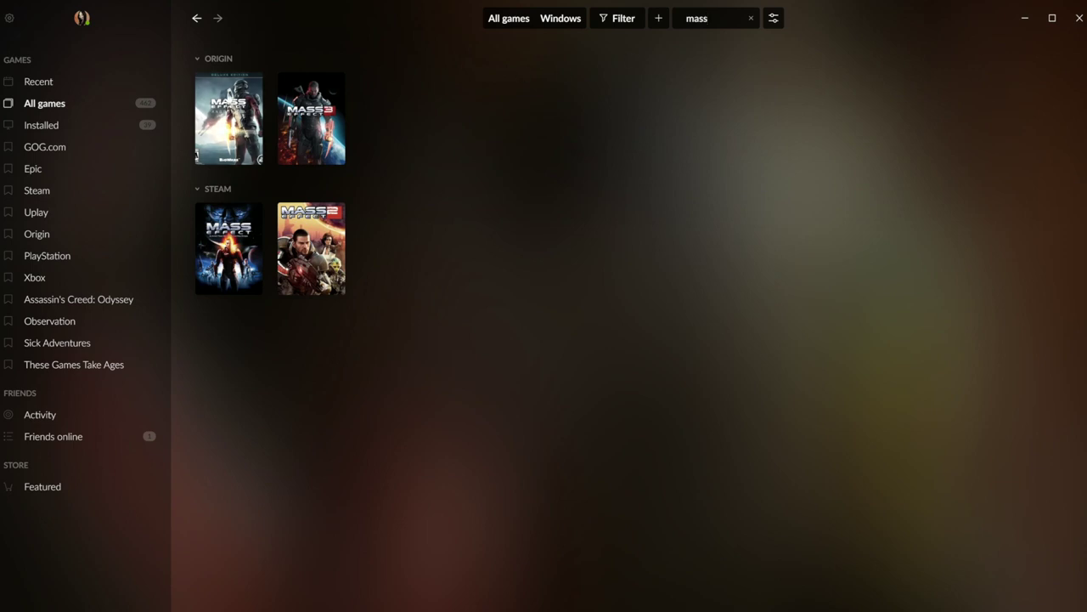
pyautogui.click(330, 242)
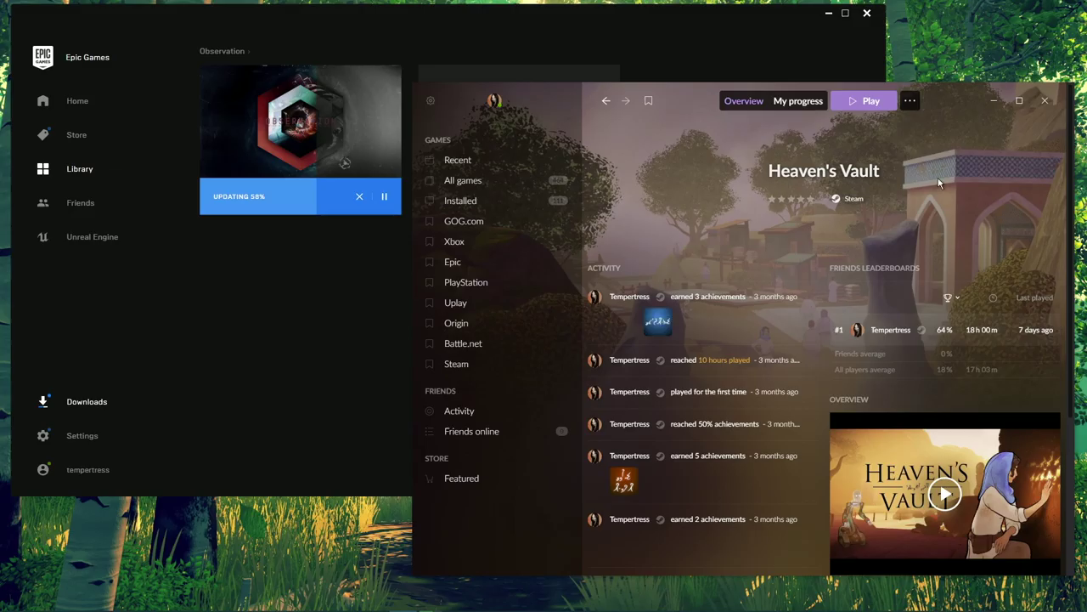
# Step: Launch Heaven's Vault from its game page
pyautogui.click(857, 103)
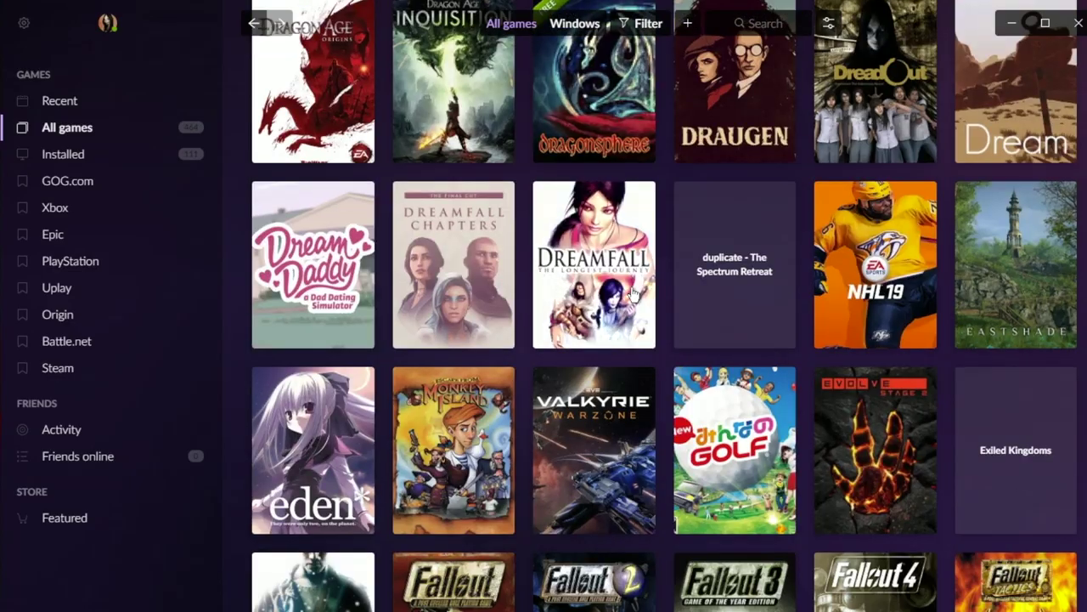
# Step: Look through the all-games grid around the duplicate entry for The Spectrum Retreat
pyautogui.scroll(-3, 633, 293)
pyautogui.scroll(3, 633, 293)
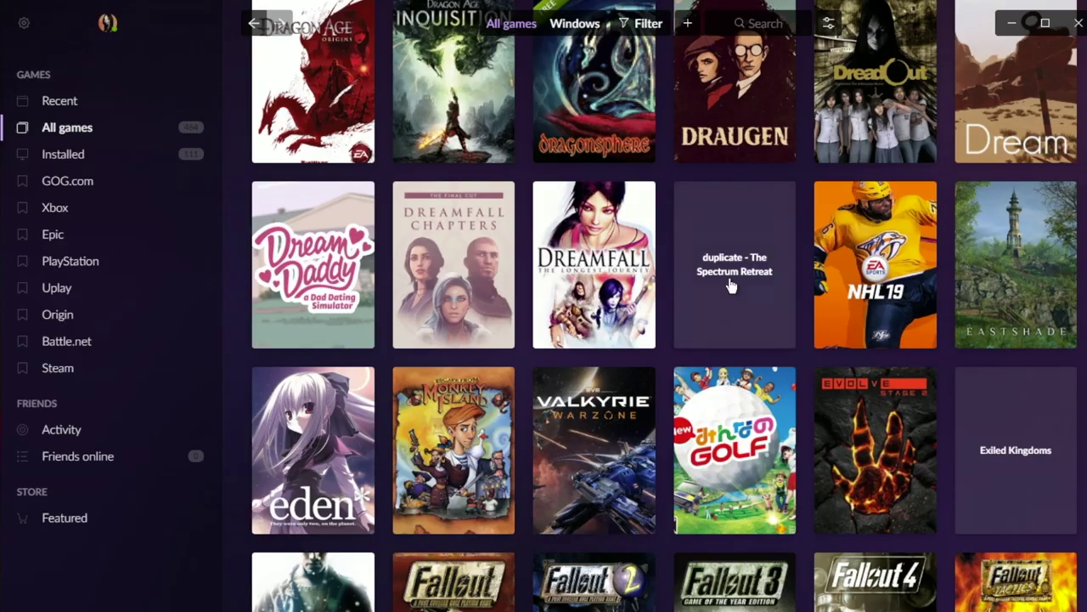
pyautogui.scroll(-3, 731, 286)
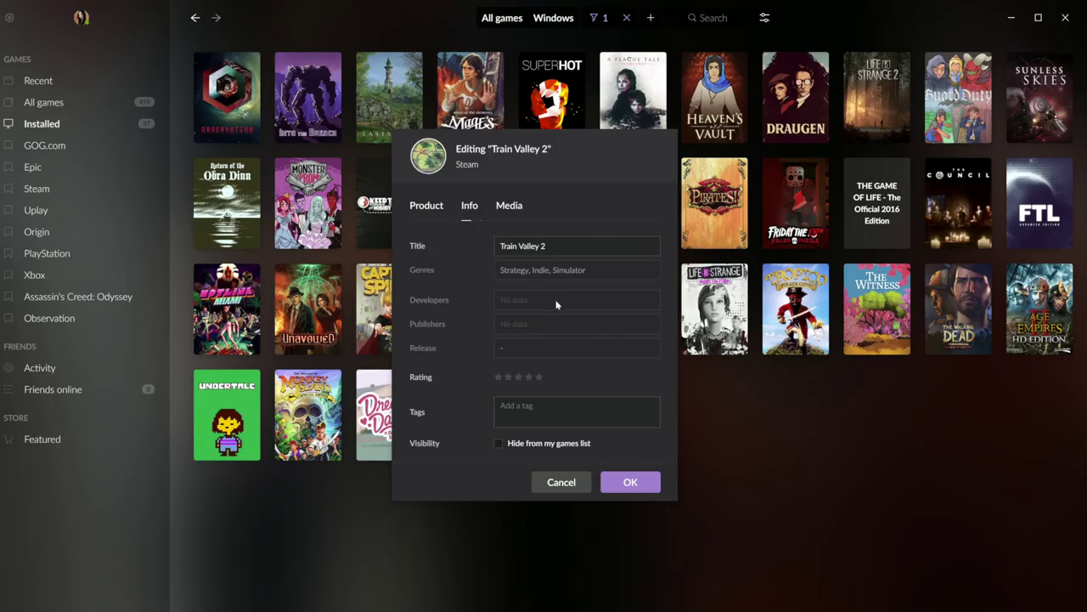
# Step: Show the media options while editing the Train Valley 2 entry
pyautogui.click(513, 207)
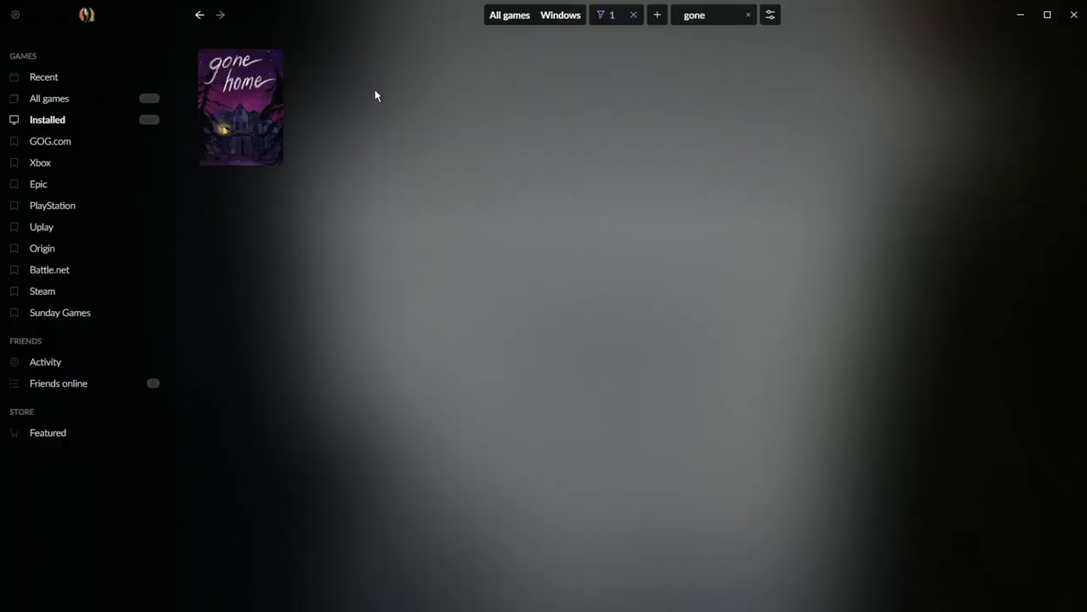
# Step: Open Gone Home from the filtered installed games and launch it
pyautogui.click(243, 96)
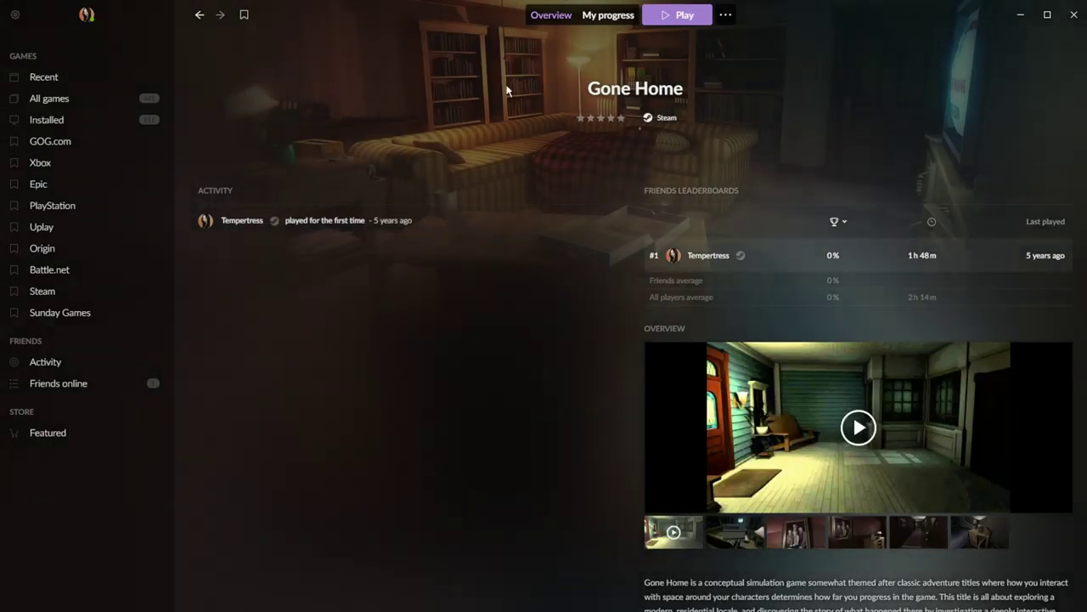
pyautogui.click(695, 23)
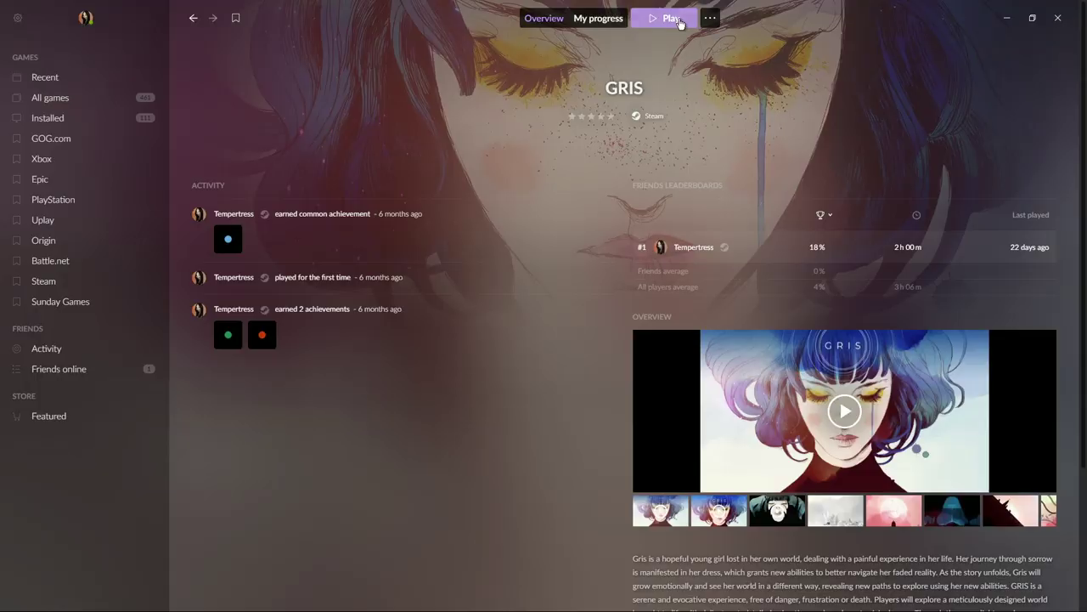
# Step: Launch GRIS from its game page
pyautogui.click(671, 19)
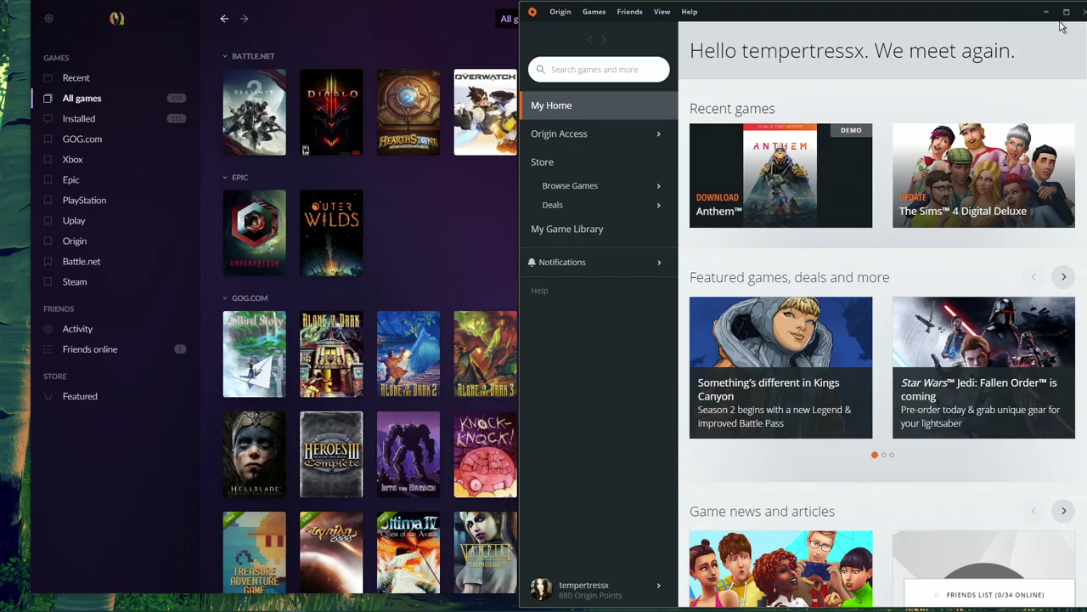
# Step: Close the Origin client window that covers the game library
pyautogui.click(1079, 13)
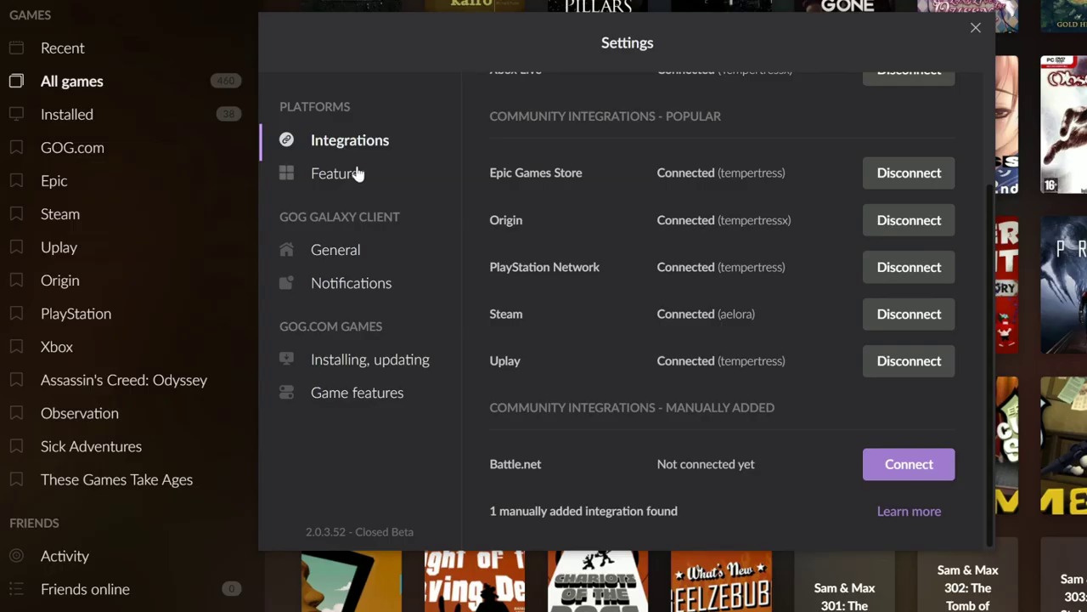
# Step: Open the platform features section of the settings
pyautogui.click(360, 175)
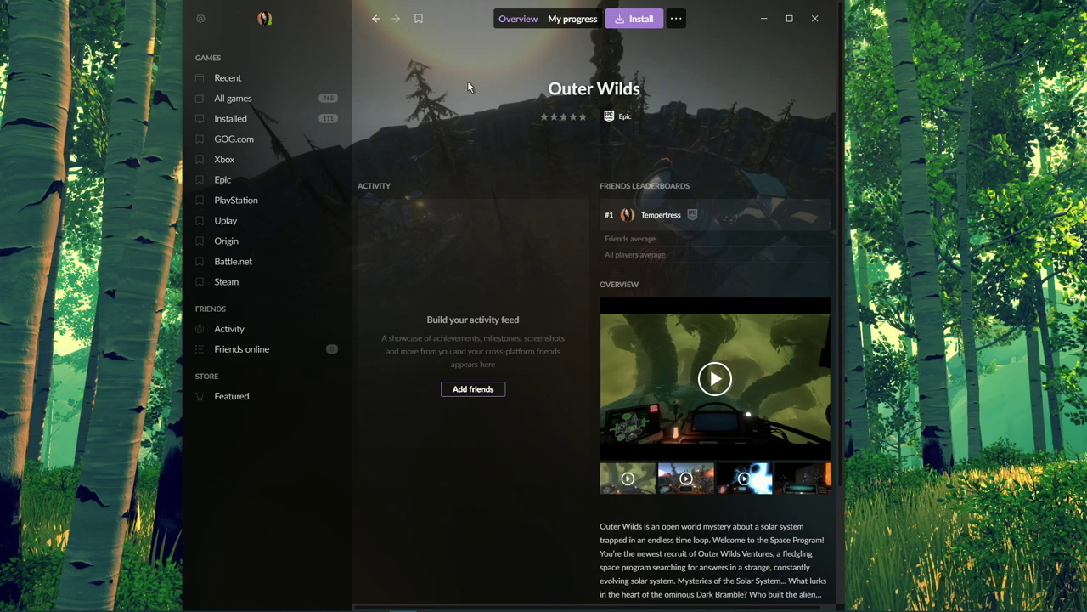
# Step: Start installing Outer Wilds through Epic, widen and shift the library window, and bring the Epic launcher to the front
pyautogui.click(628, 31)
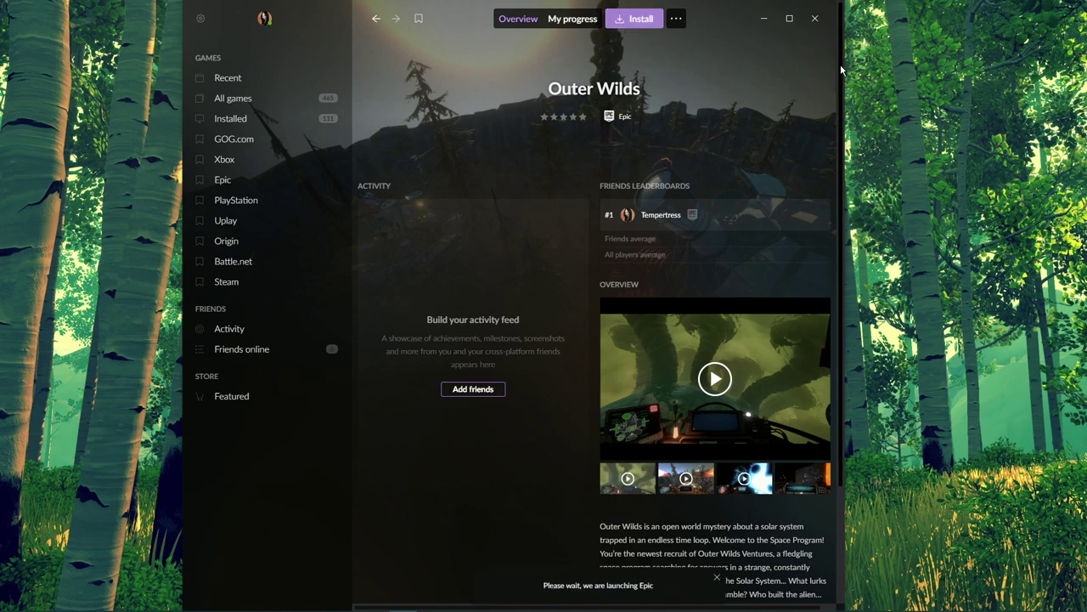
pyautogui.moveTo(844, 61); pyautogui.dragTo(964, 61)
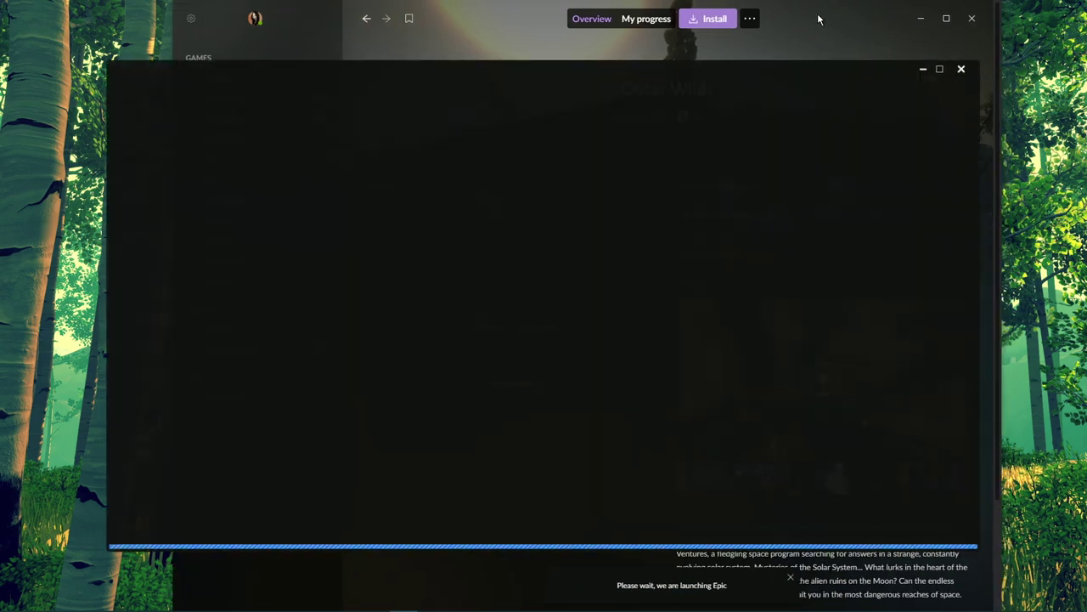
pyautogui.moveTo(818, 17); pyautogui.dragTo(847, 20)
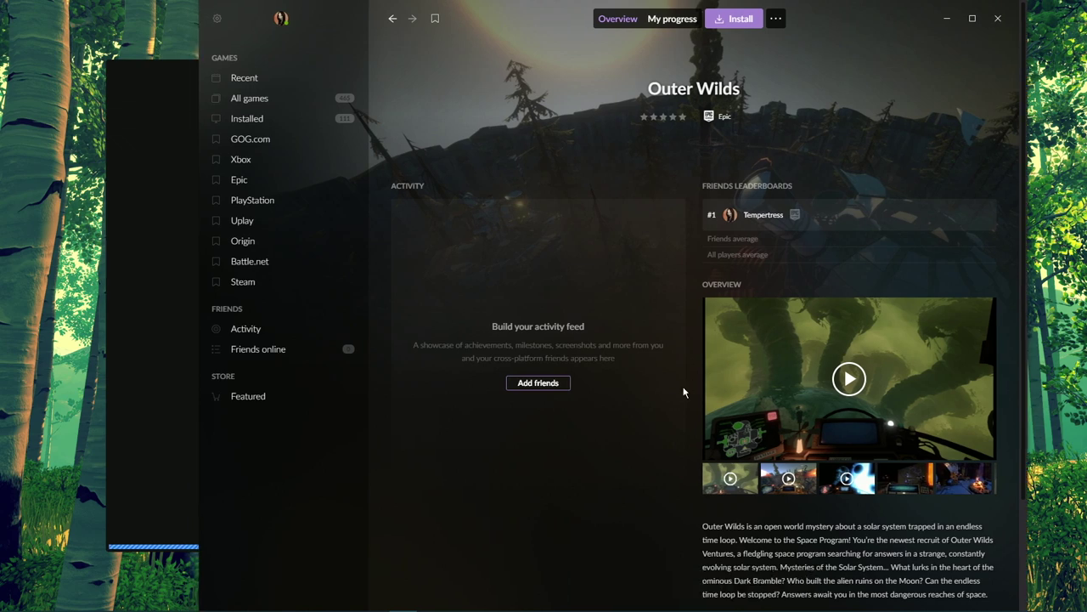
pyautogui.click(153, 272)
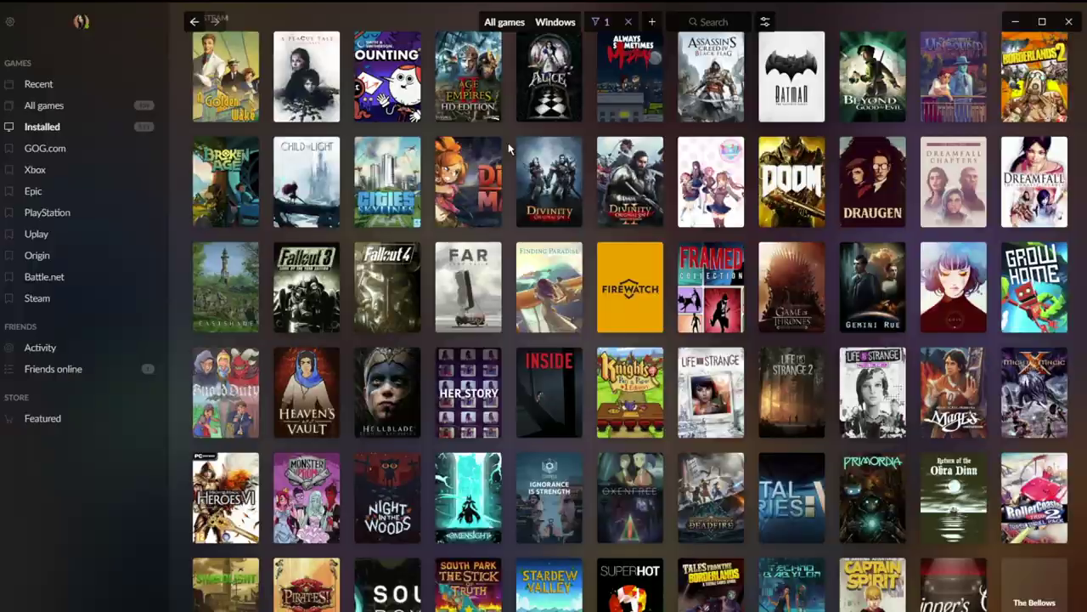
# Step: Find INSIDE among the installed Steam games, open its page and launch it
pyautogui.scroll(-1, 509, 142)
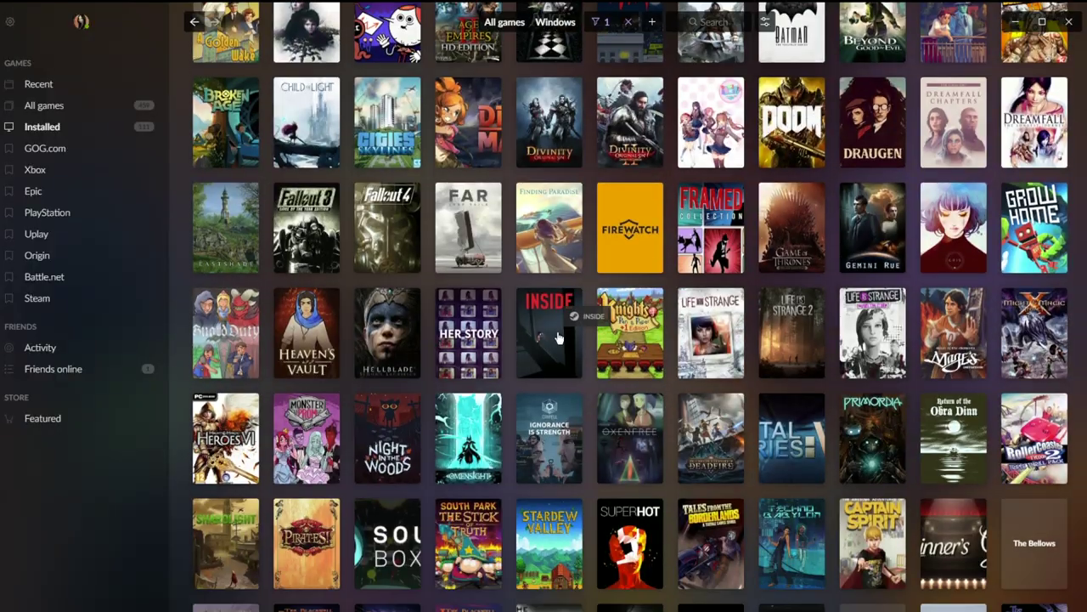
pyautogui.click(558, 337)
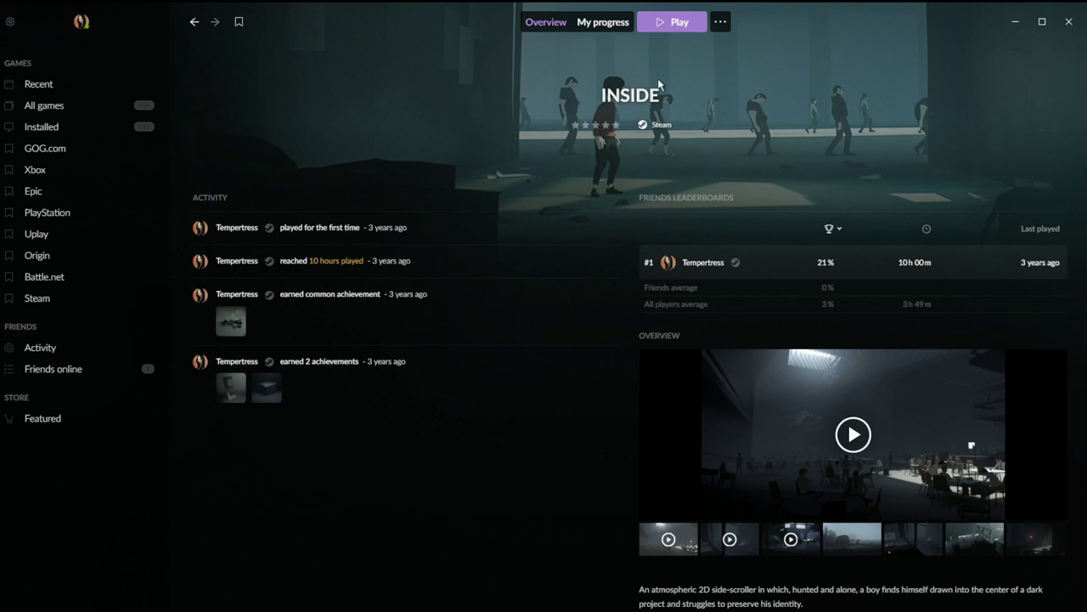
pyautogui.click(667, 23)
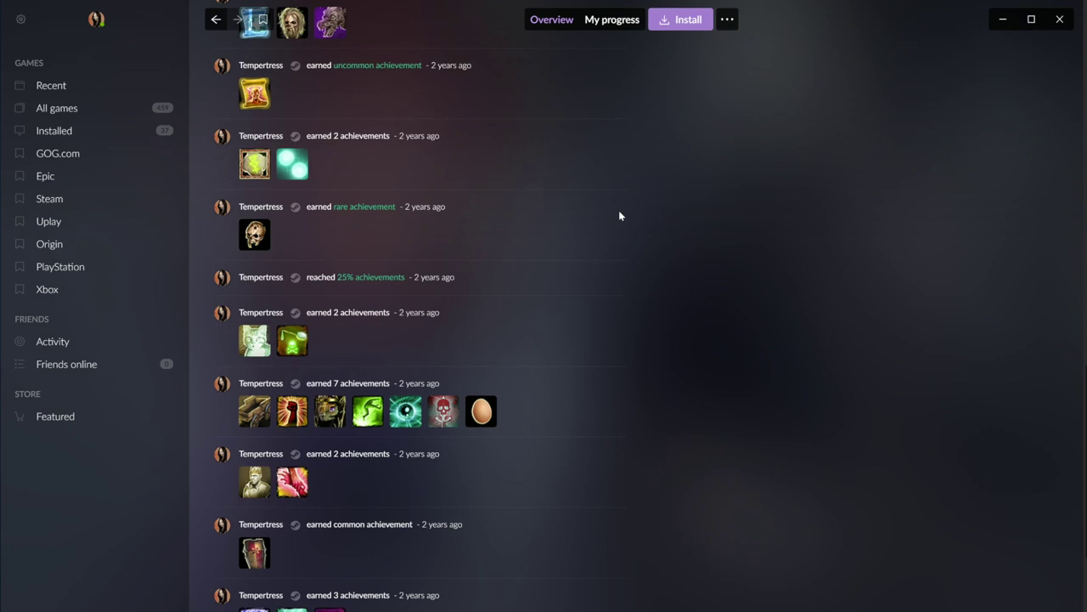
# Step: Look further through the open game's achievement history
pyautogui.scroll(-3, 620, 214)
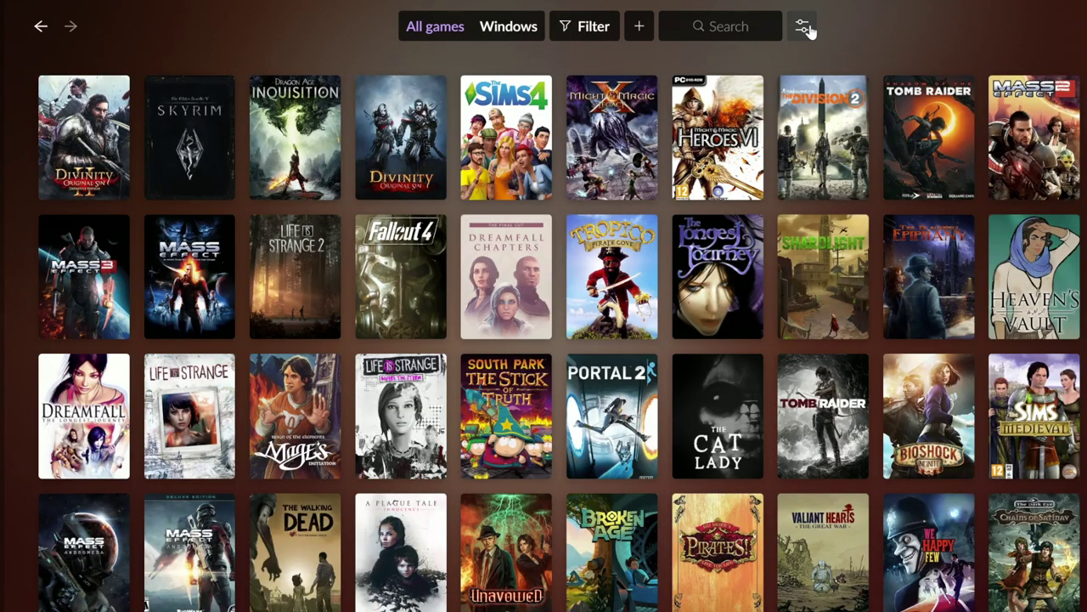
# Step: Switch the game library to list view and launch A Golden Wake from its game page
pyautogui.click(802, 26)
pyautogui.click(807, 87)
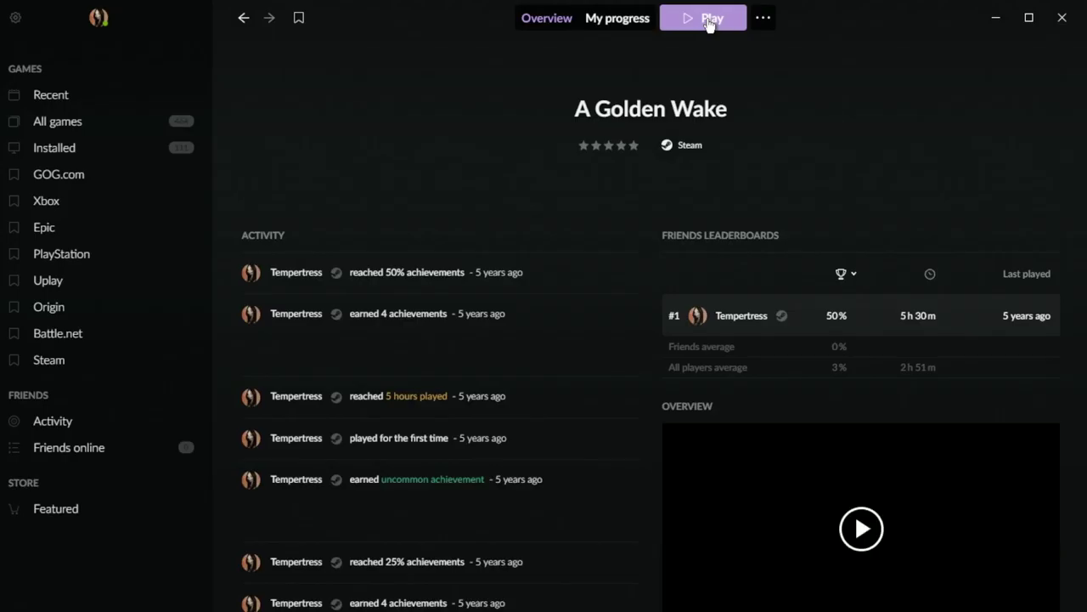
pyautogui.click(709, 19)
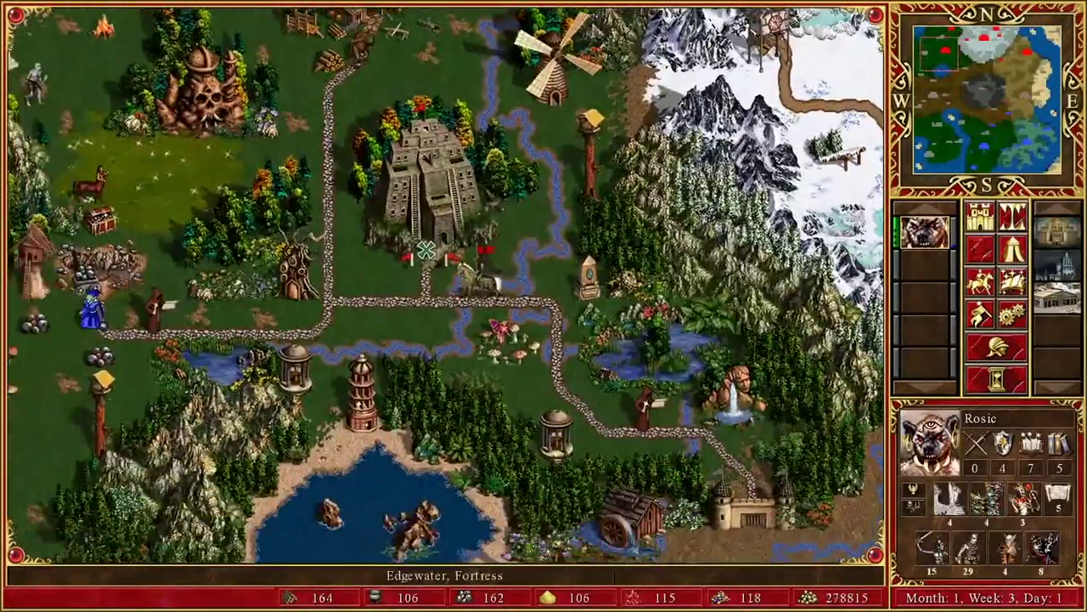
# Step: Enter the Edgewater fortress on the adventure map and look over the creatures available in its castle
pyautogui.click(748, 508)
pyautogui.click(459, 170)
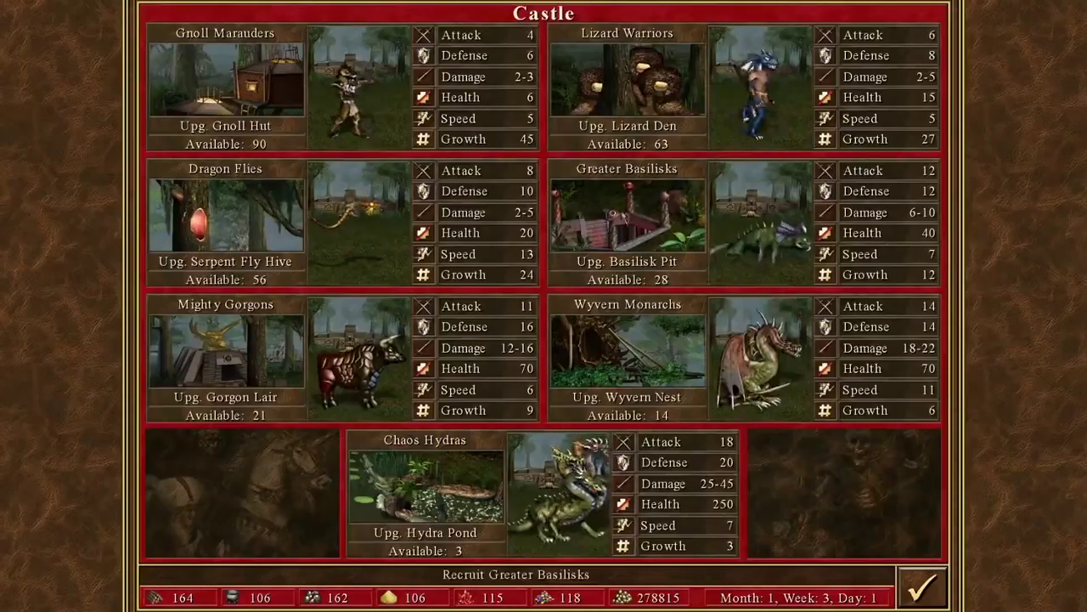
pyautogui.click(556, 493)
pyautogui.click(590, 309)
pyautogui.click(590, 309)
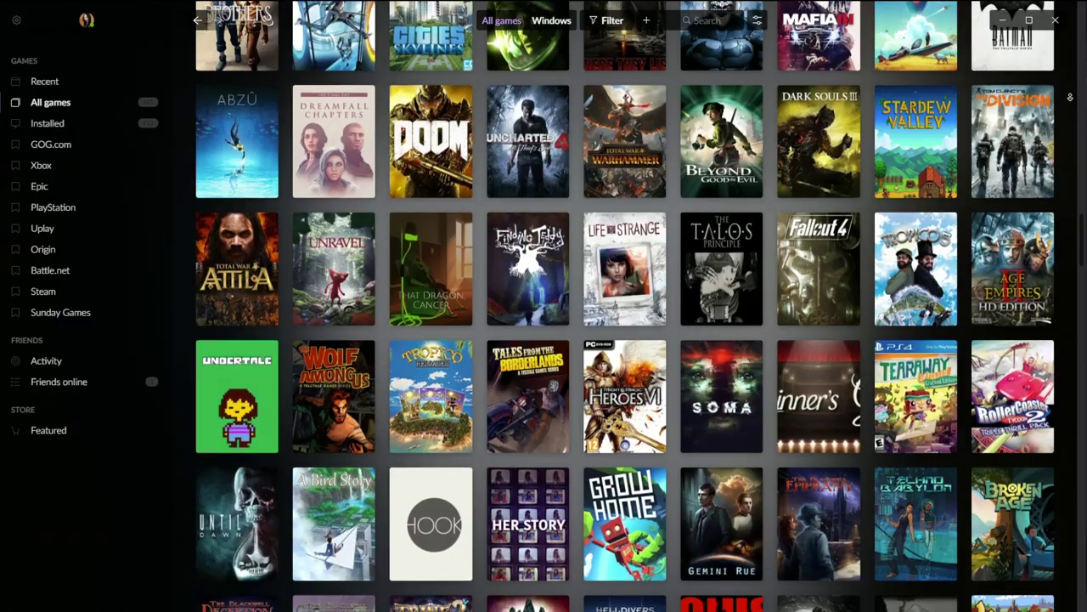
# Step: Look through all games, search the library for "dragon age" and open the first matching game
pyautogui.scroll(-2, 1071, 97)
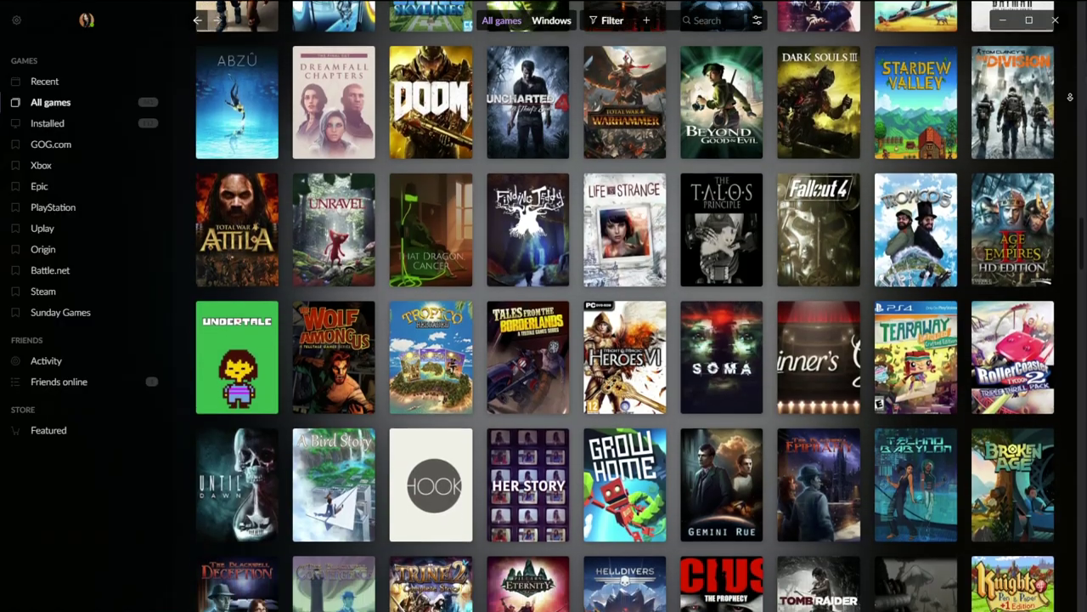
pyautogui.scroll(-3, 1070, 97)
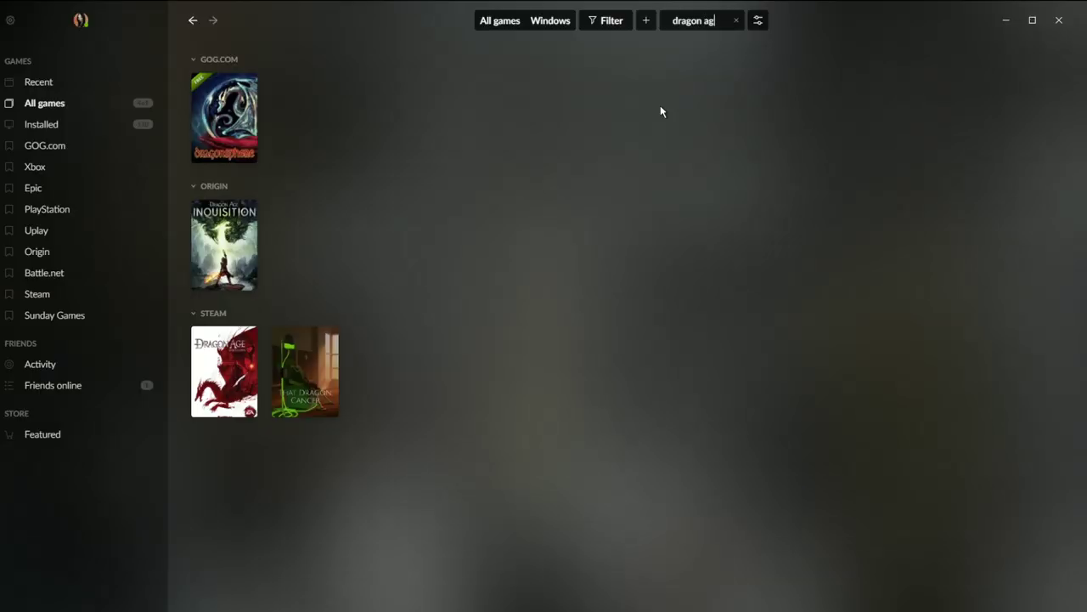
pyautogui.write('e')
pyautogui.click(237, 110)
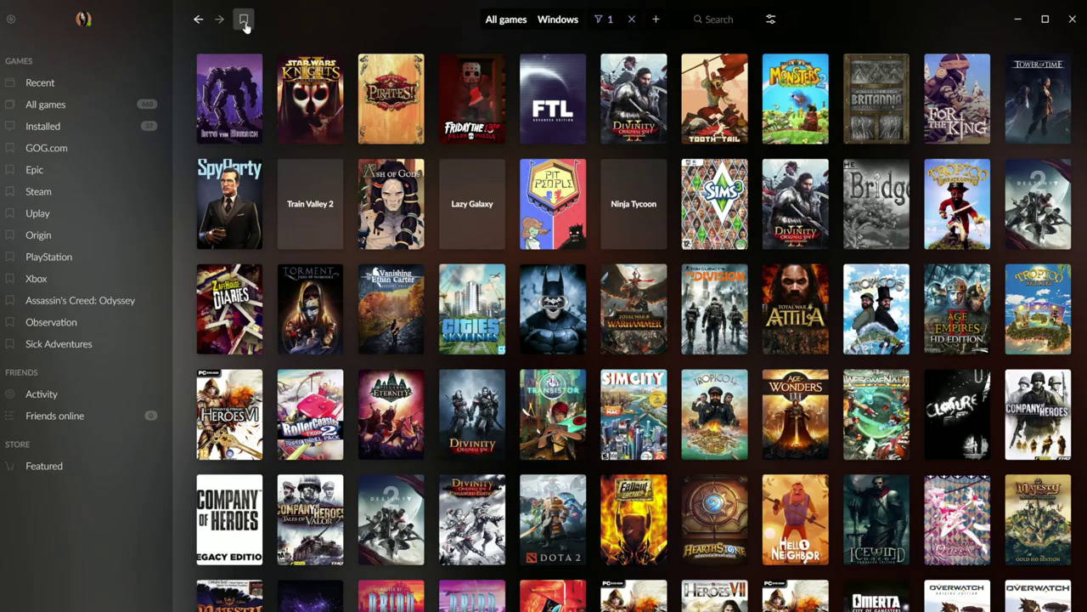
# Step: Bookmark the filtered real-time strategy view and rename the bookmark "These Games Take Ages"
pyautogui.click(244, 19)
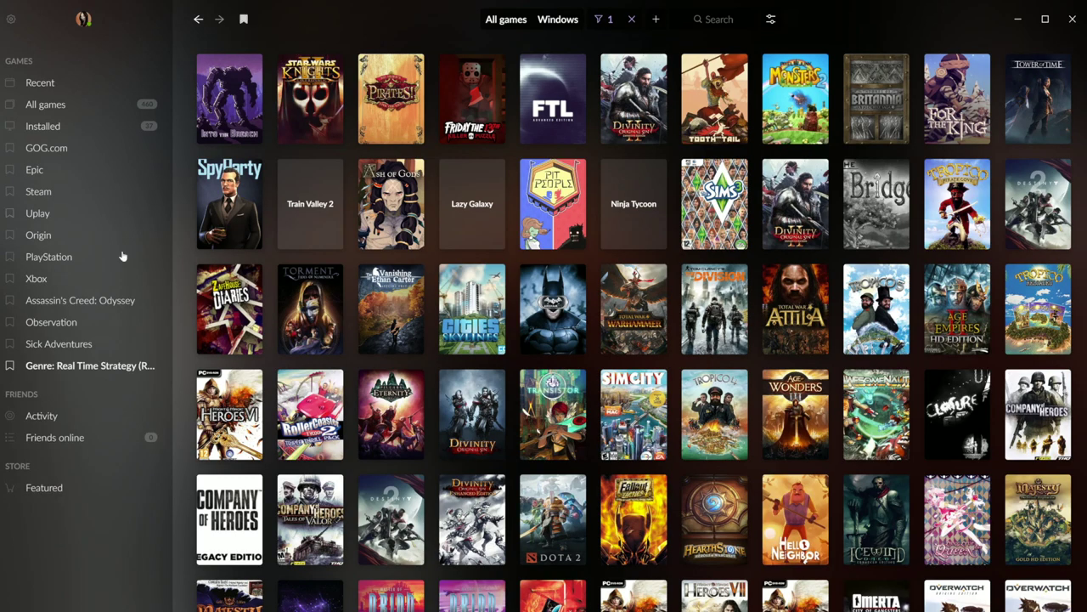
pyautogui.rightClick(85, 370)
pyautogui.click(121, 378)
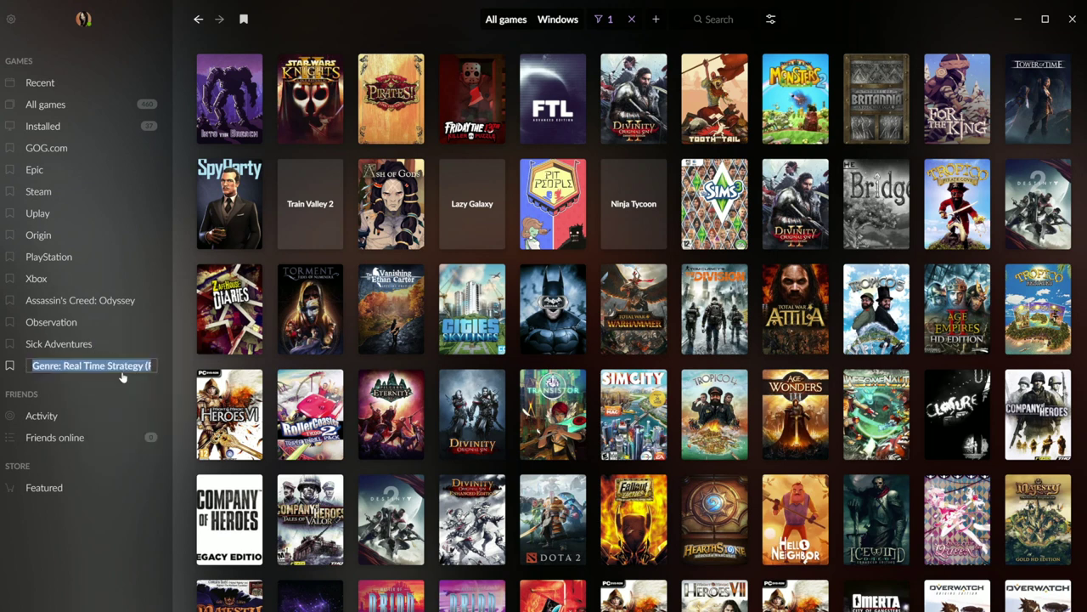
pyautogui.write('These Games Take Ages')
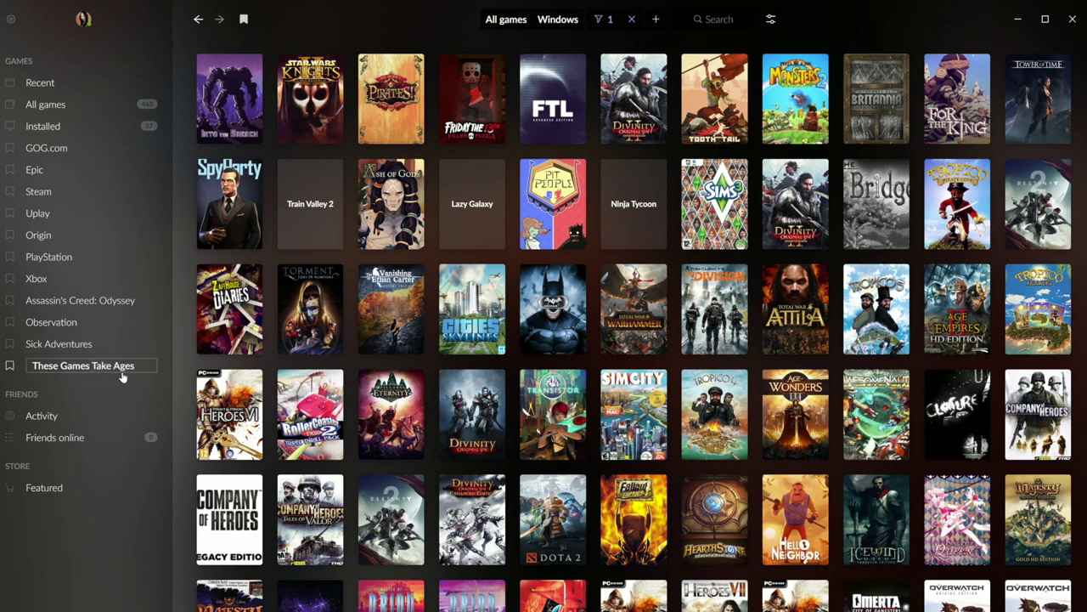
pyautogui.press('Return')
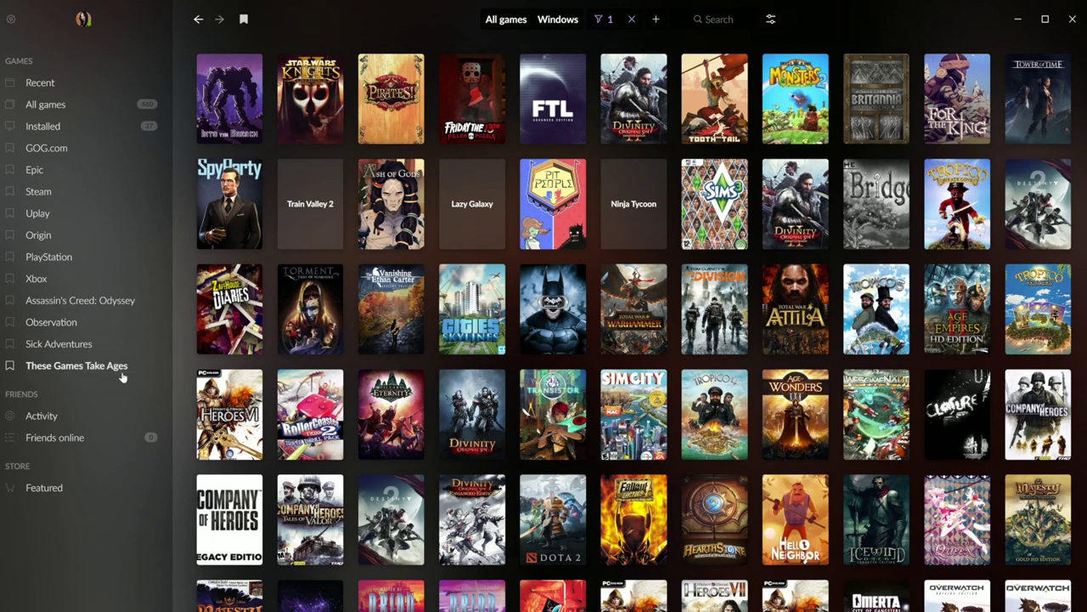
# Step: Clear the active genre filter and filter all games by the Installed status
pyautogui.click(632, 19)
pyautogui.click(615, 18)
pyautogui.moveTo(620, 80)
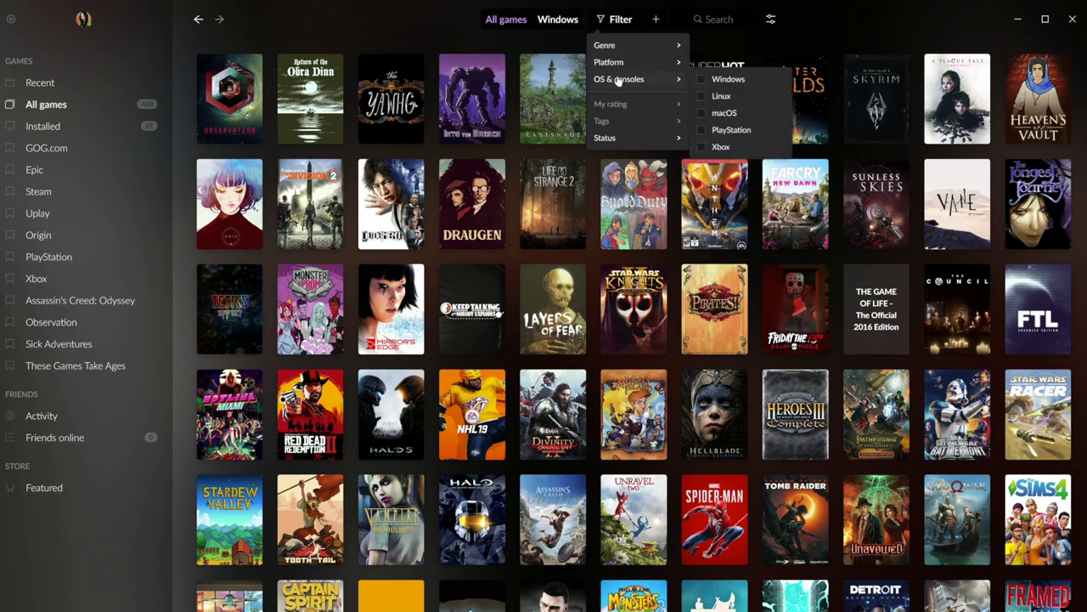
pyautogui.moveTo(619, 141)
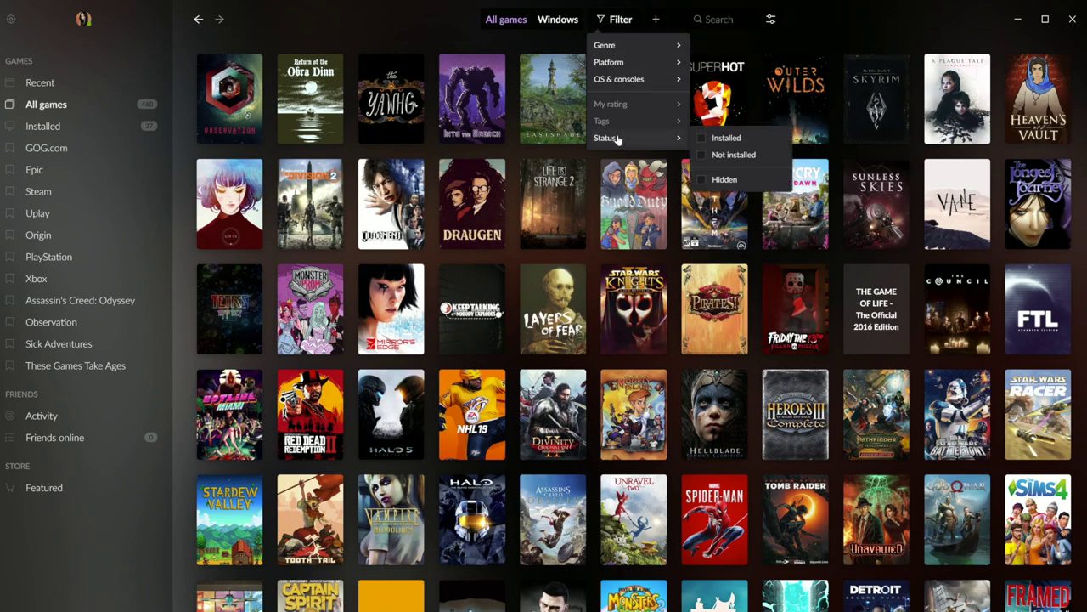
pyautogui.click(701, 138)
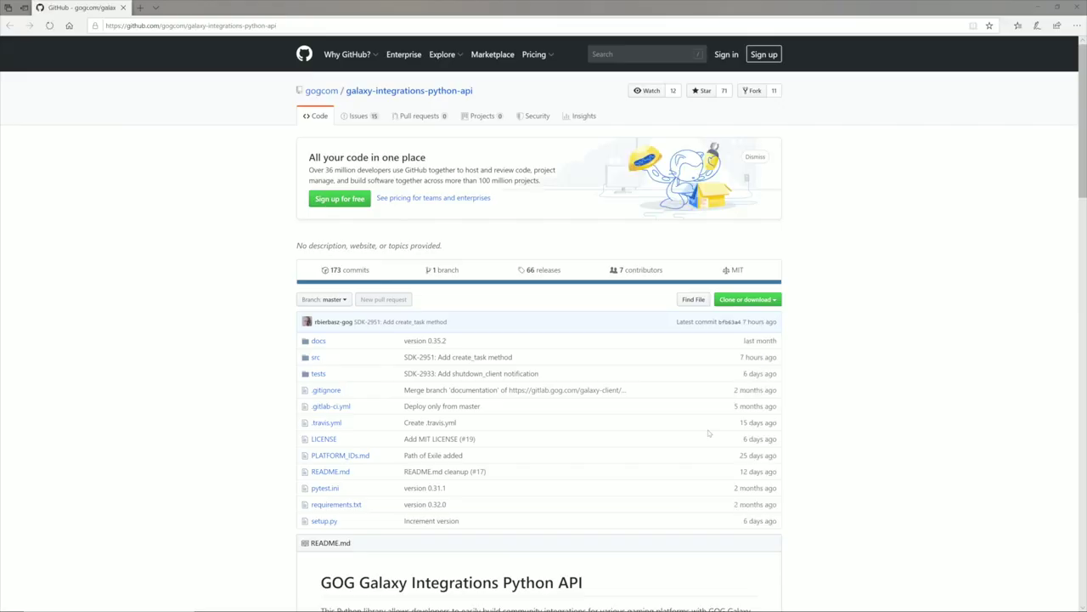
# Step: Look further down the galaxy-integrations-python-api repository page on GitHub, and hide Anthem from the GOG Galaxy library
pyautogui.scroll(-3, 846, 435)
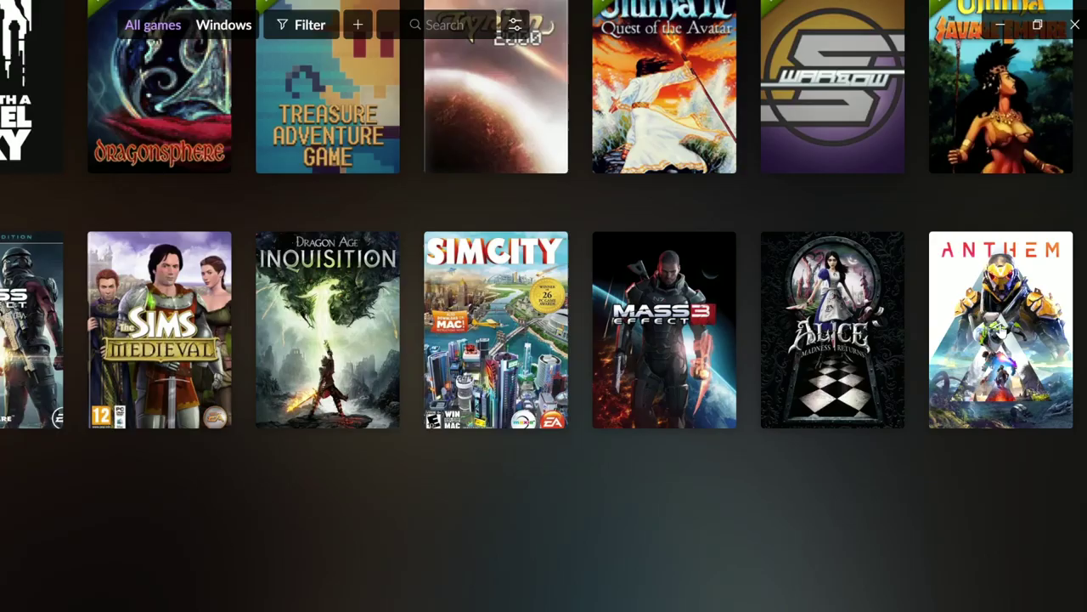
pyautogui.rightClick(1001, 328)
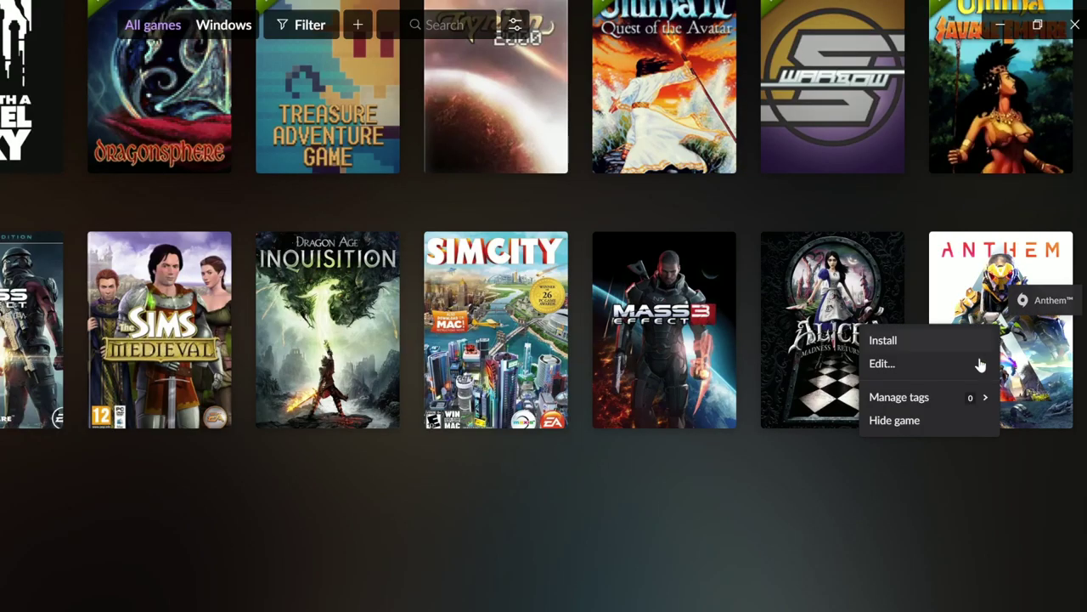
pyautogui.click(899, 421)
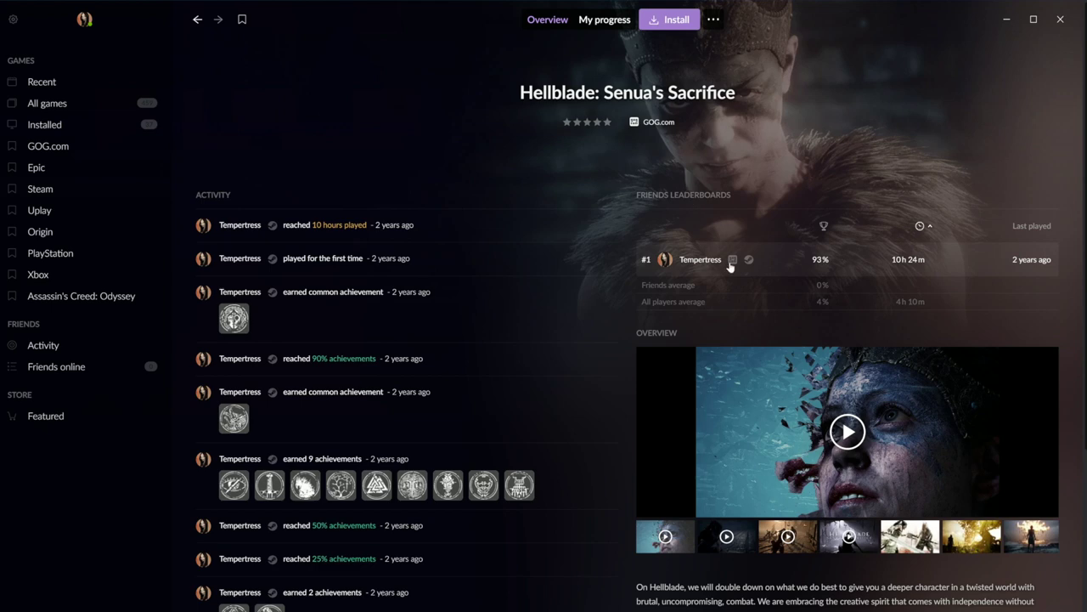
# Step: Launch Return of the Obra Dinn from its game page
pyautogui.moveTo(747, 265)
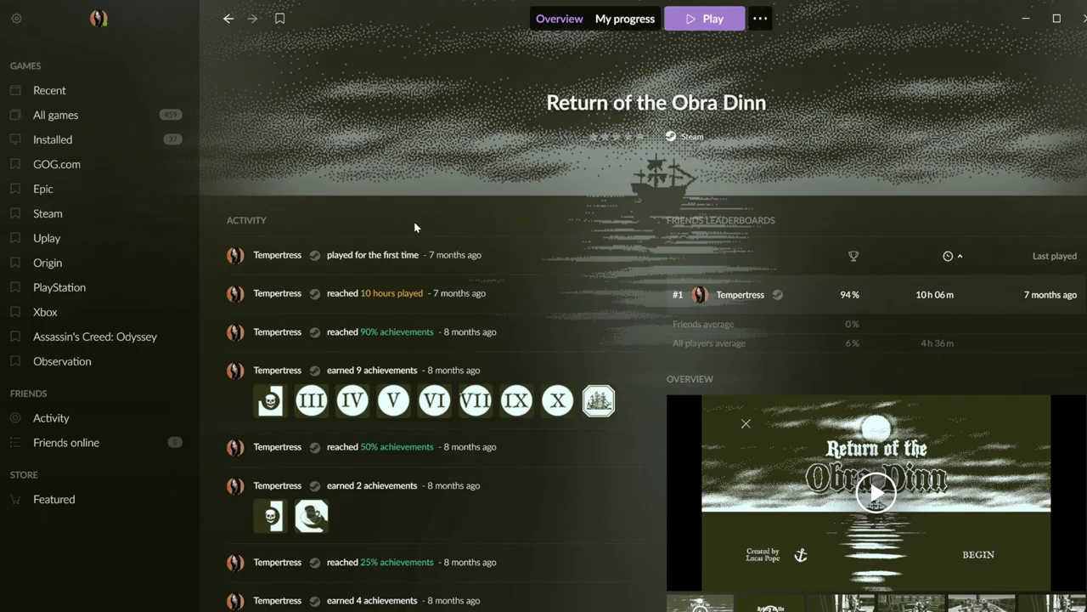
pyautogui.click(716, 25)
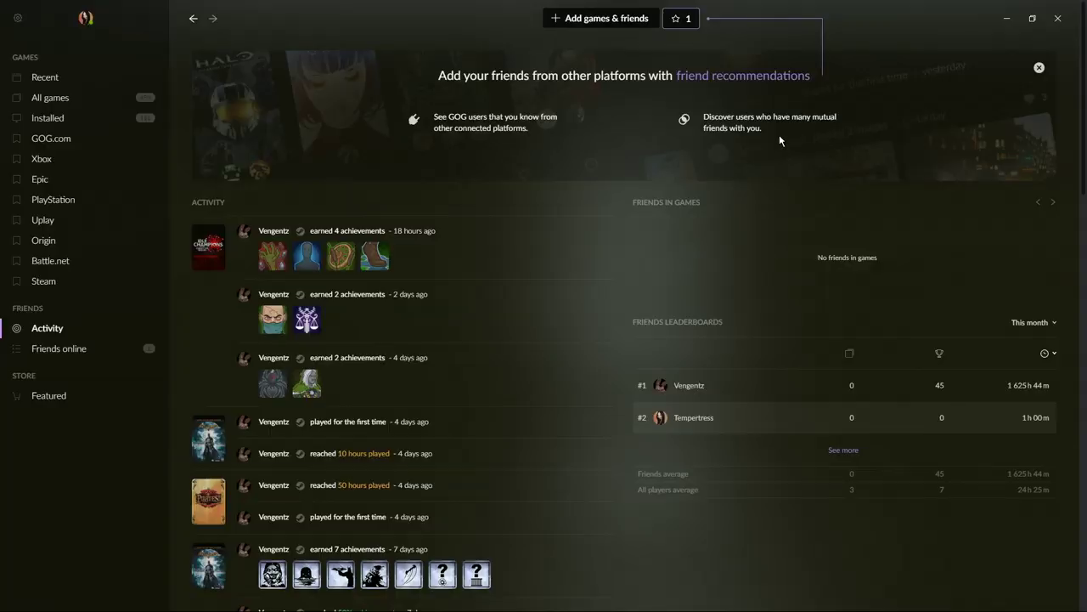
# Step: View the friend recommendations, close them, and look through a friend's profile activity and achievements
pyautogui.click(680, 20)
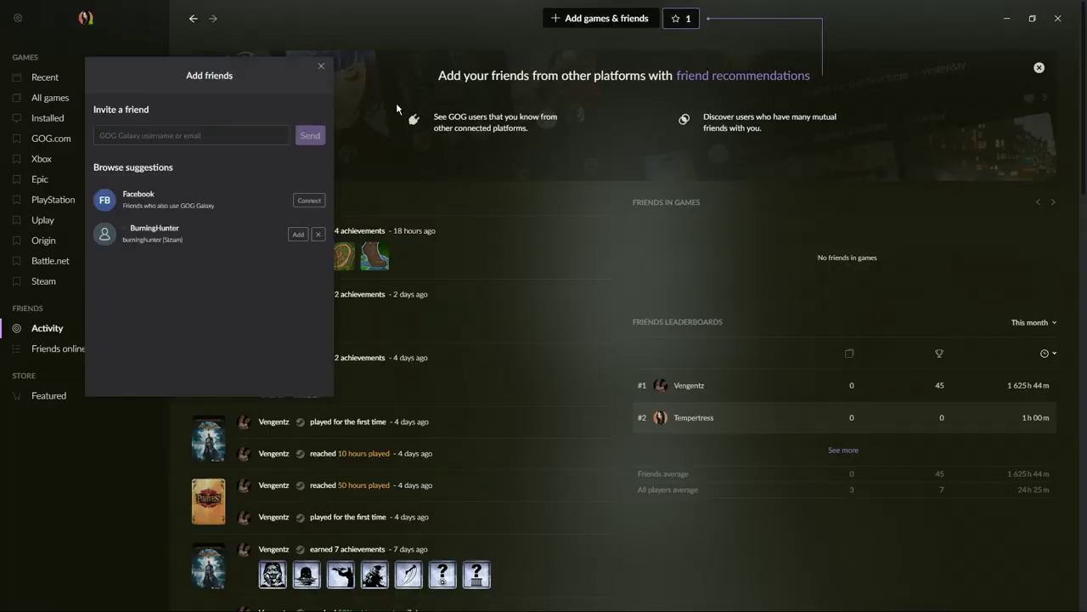
pyautogui.click(327, 67)
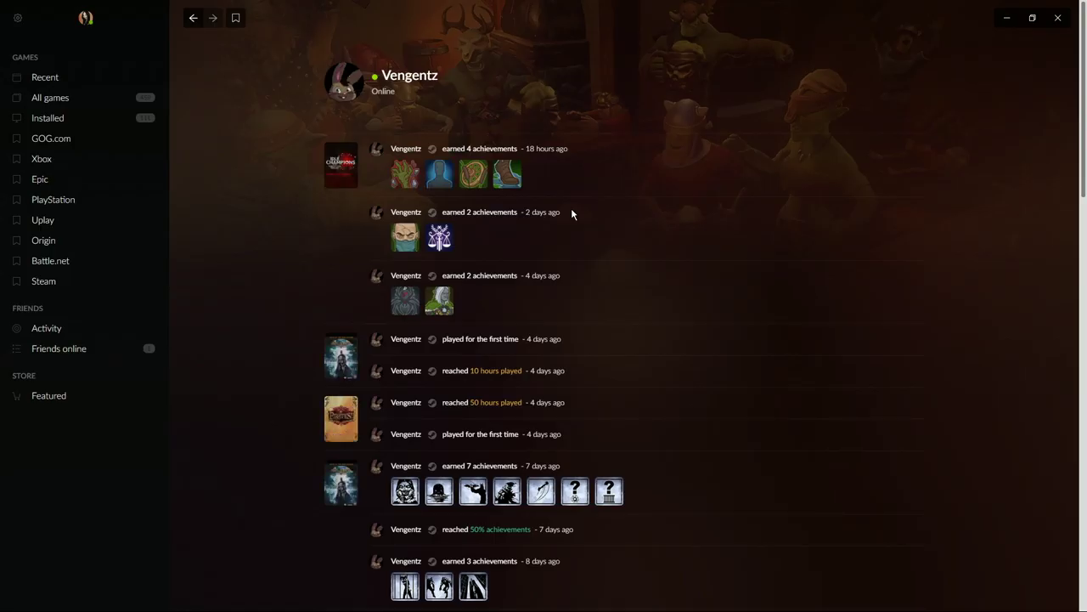
pyautogui.scroll(-5, 497, 309)
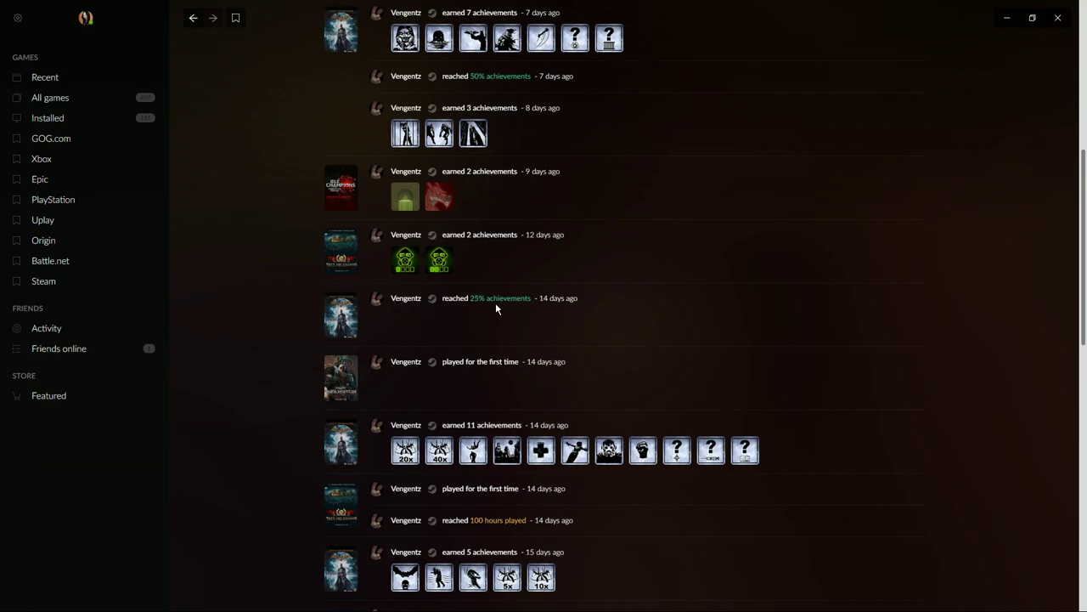
pyautogui.scroll(-4, 497, 308)
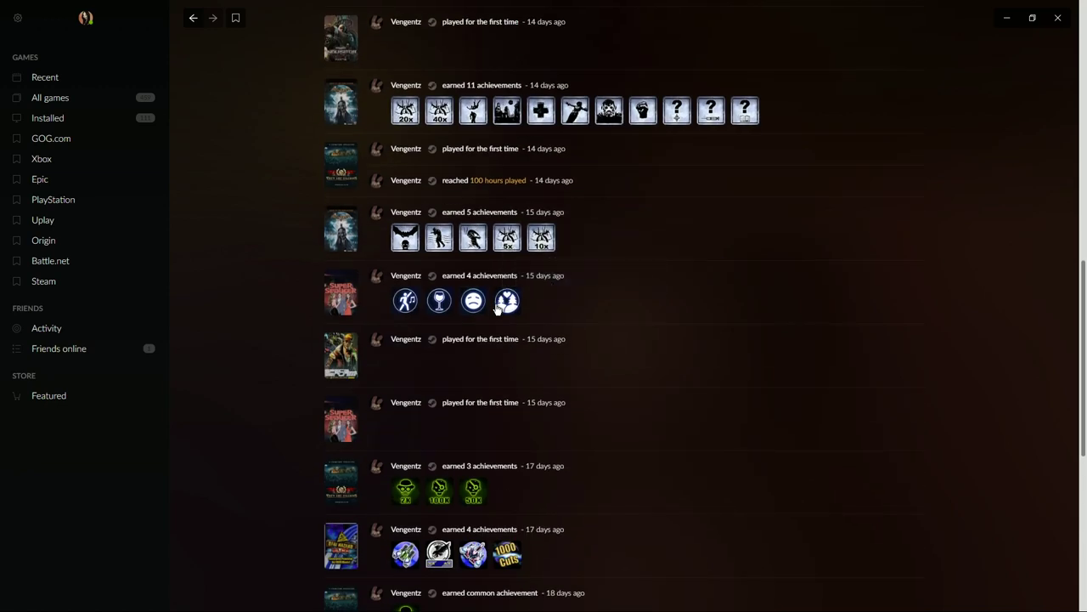
# Step: Find Outer Wilds among the installed Epic games, open its page and launch it
pyautogui.click(65, 118)
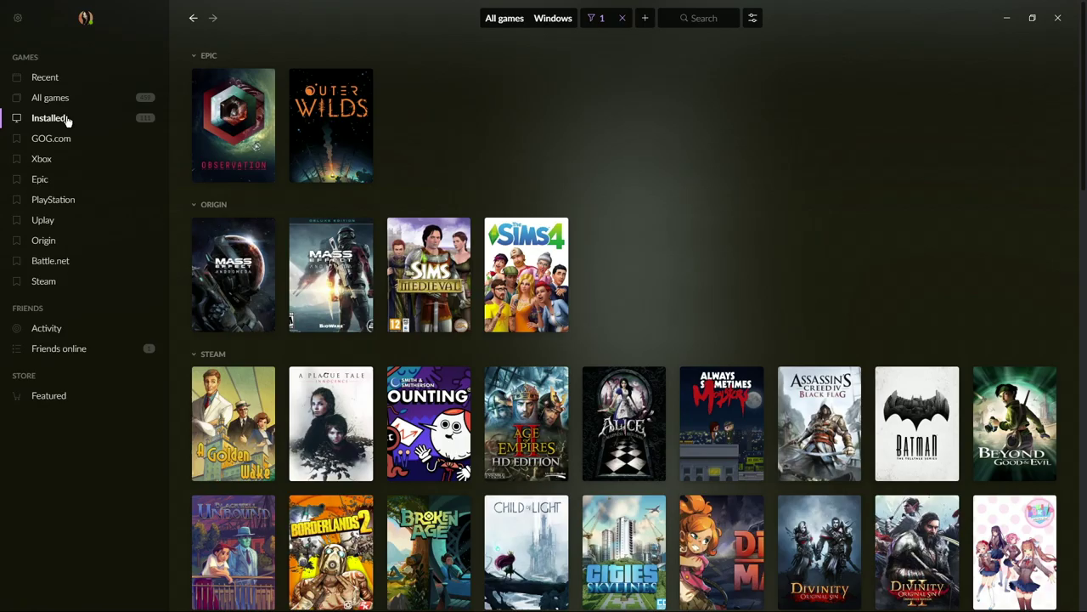
pyautogui.click(358, 124)
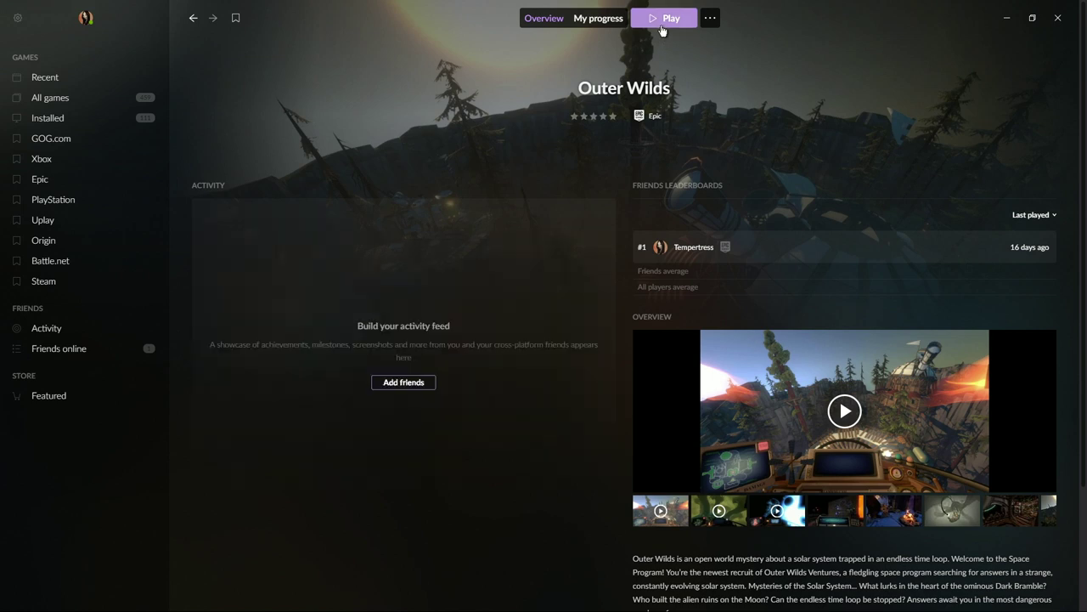
pyautogui.click(661, 24)
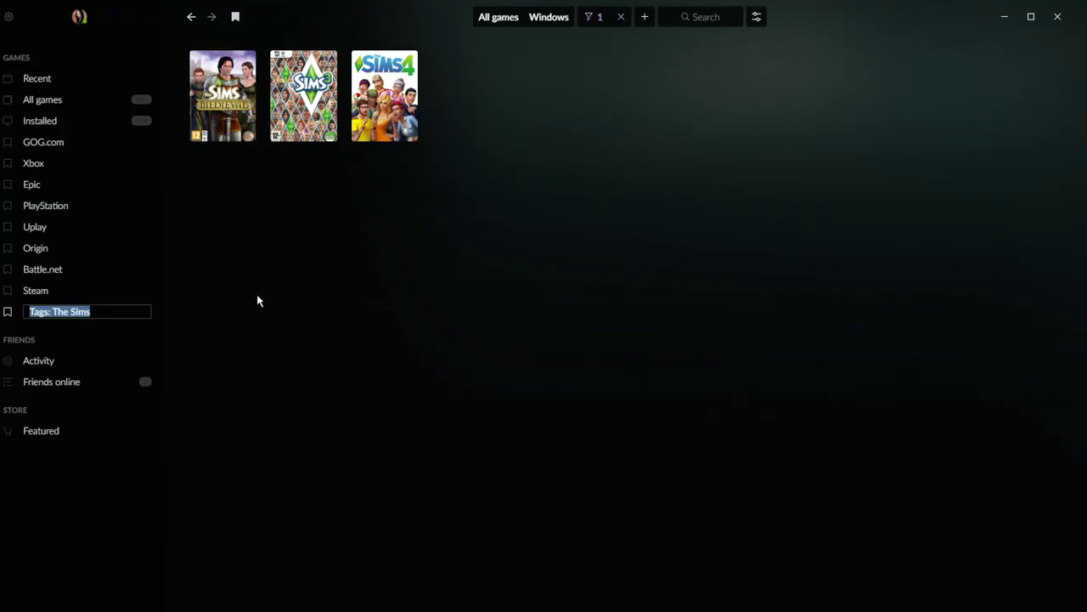
# Step: Rename the bookmark for The Sims tag as "Sunday Games"
pyautogui.write('Sunday Games')
pyautogui.press('Return')
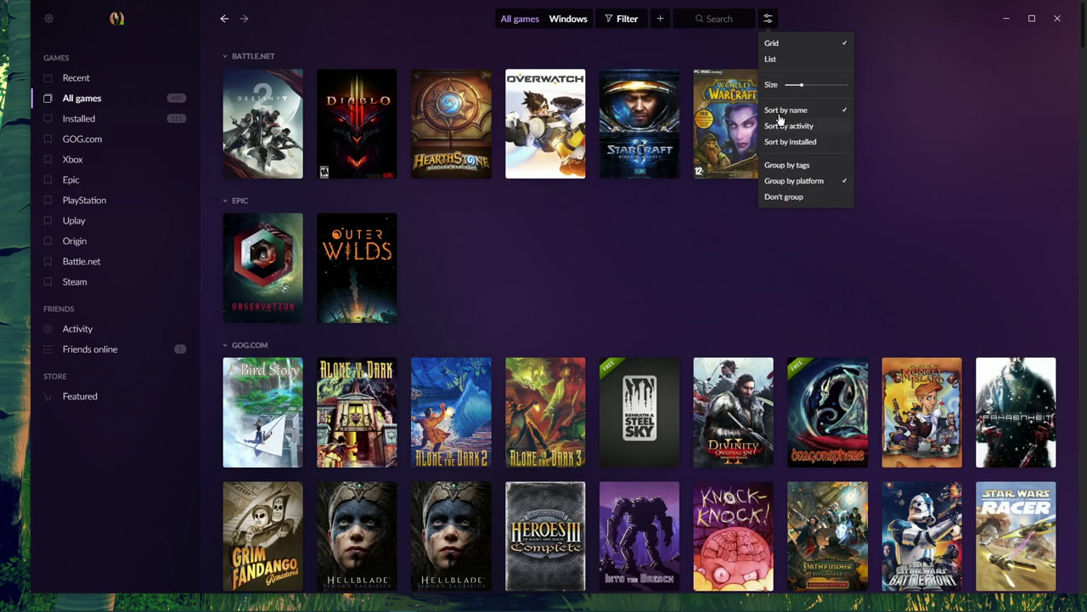
# Step: Enlarge the game covers in the library grid, and reduce them to a small size
pyautogui.click(808, 88)
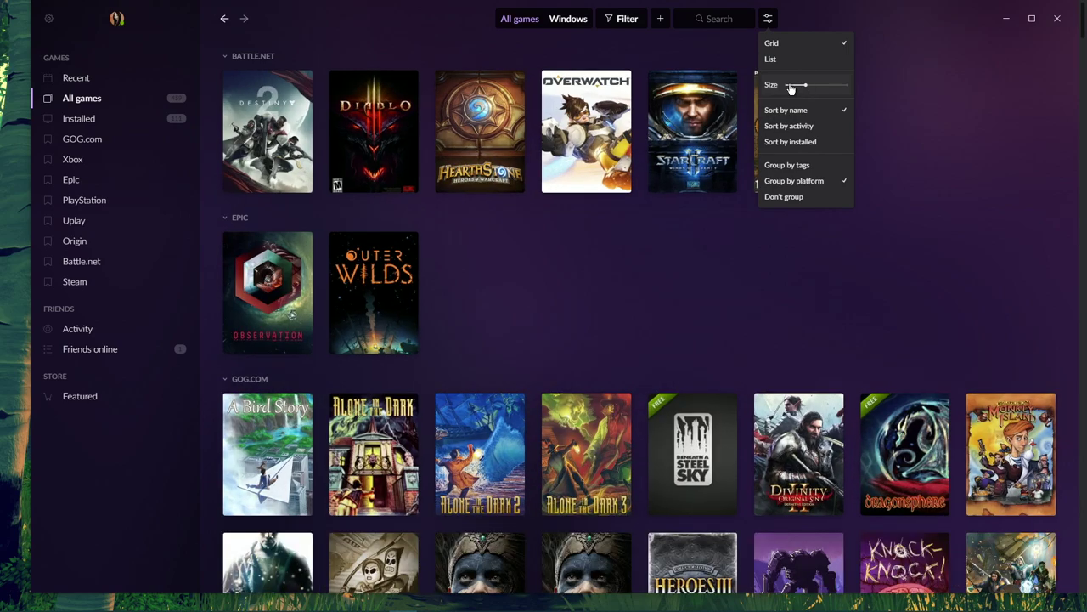
pyautogui.click(791, 88)
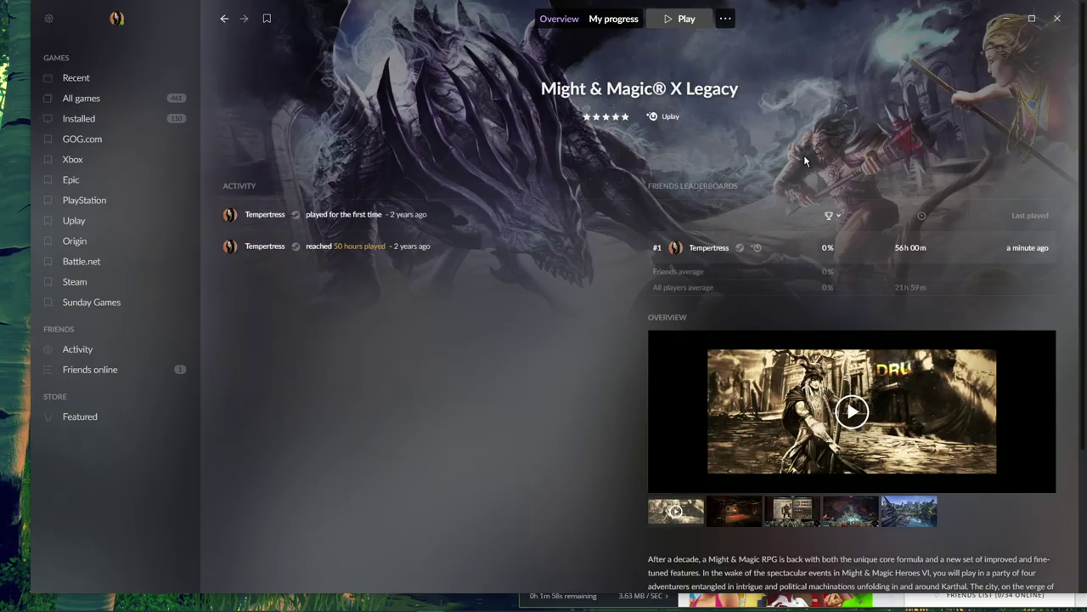